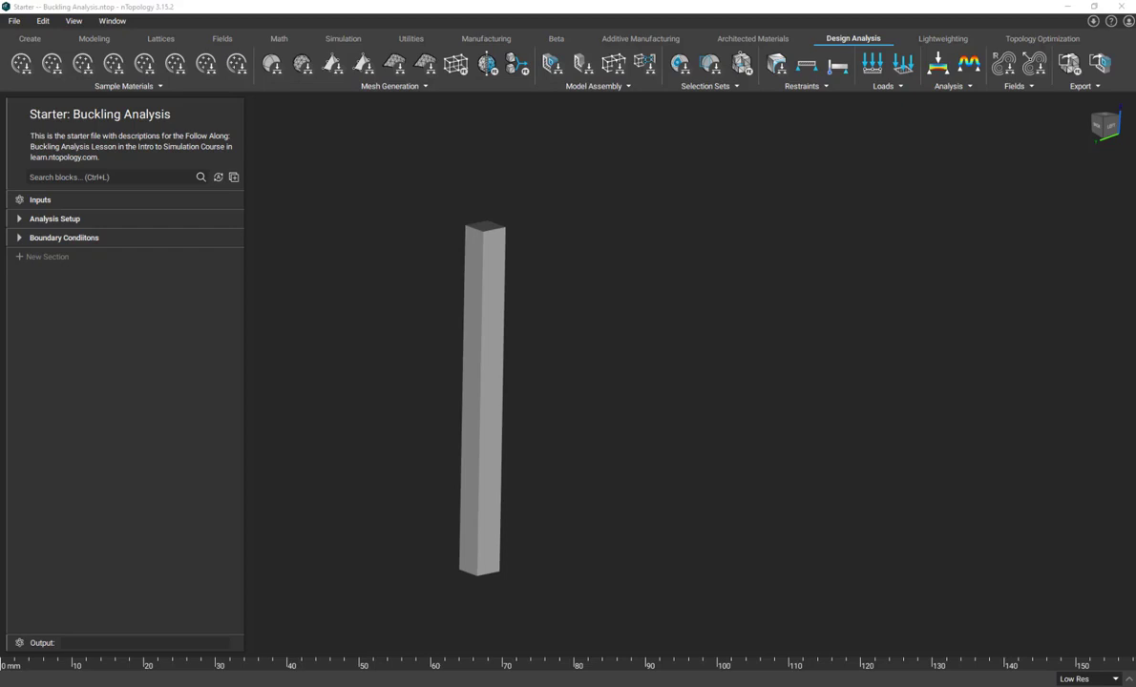
Step: Open the Analysis Setup section and inspect the dimensions of the Box input geometry
right_click_drag(395, 304, 398, 251)
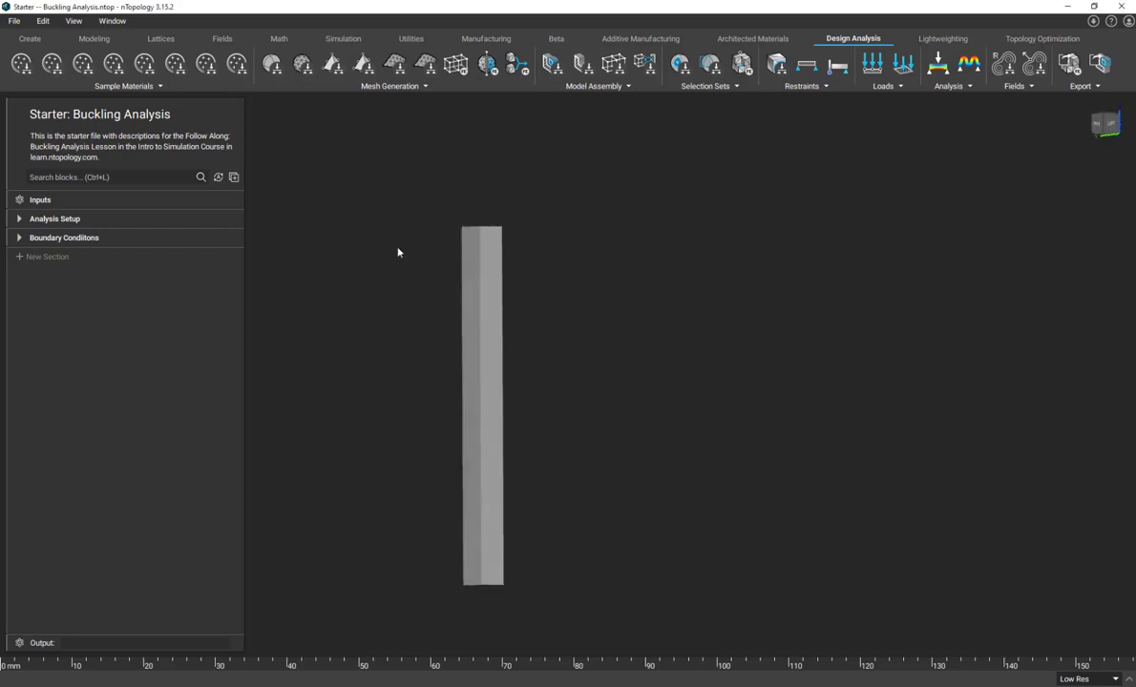
left_click(21, 218)
left_click(114, 257)
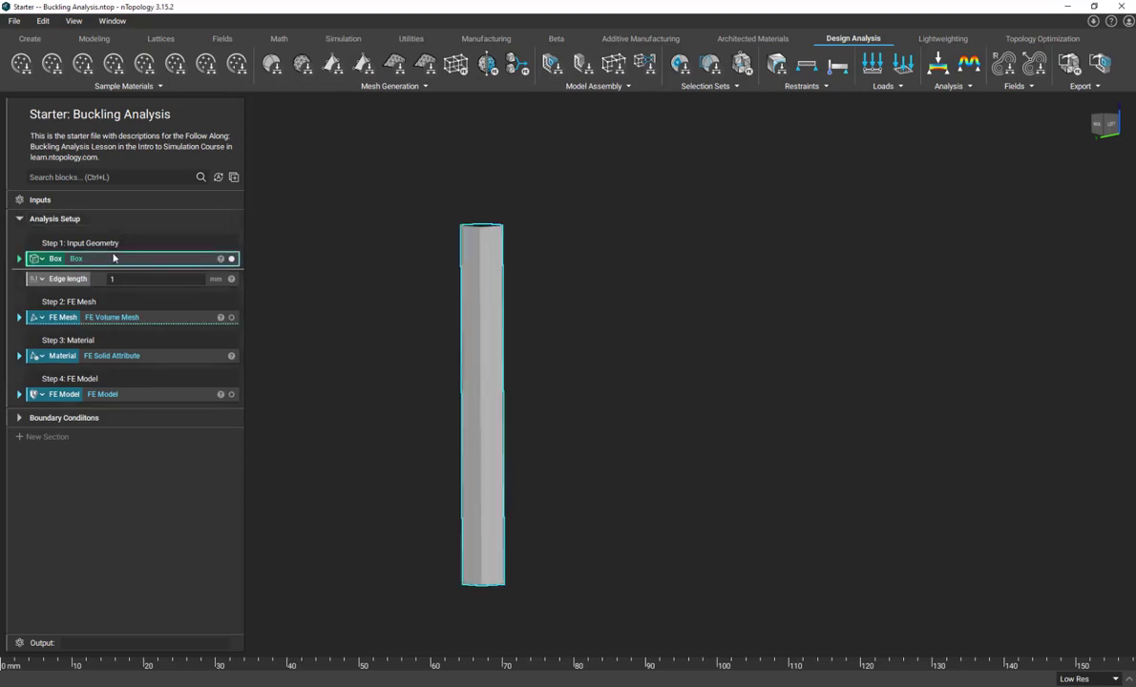
left_click(20, 259)
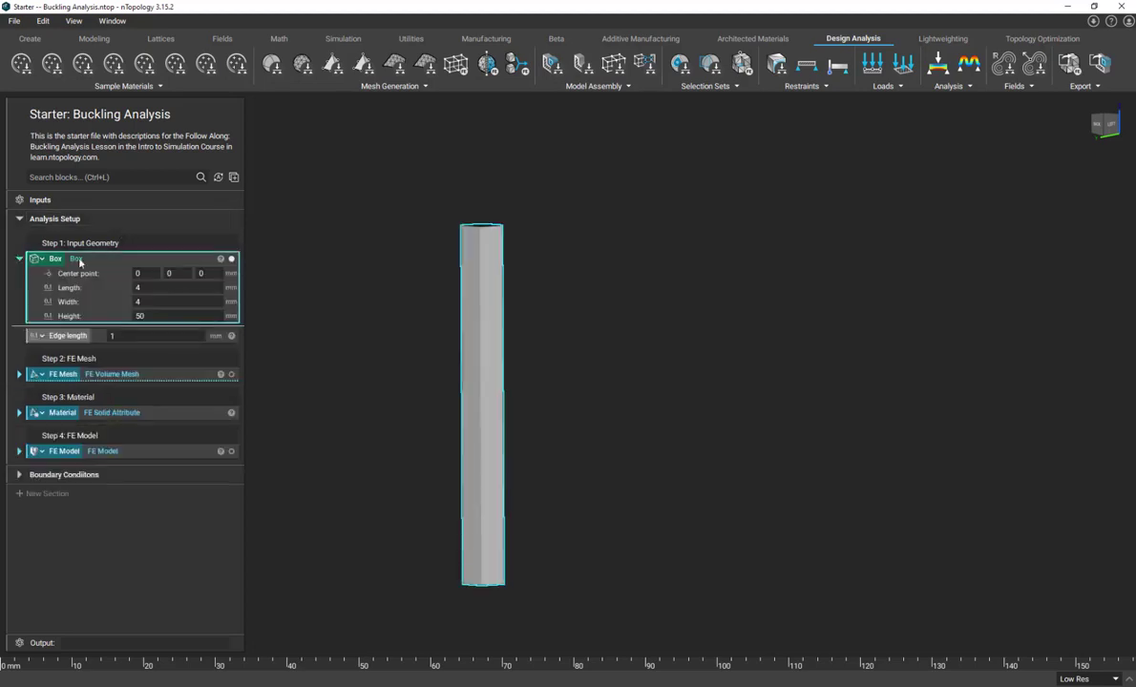
left_click(19, 258)
right_click_drag(443, 355, 343, 348)
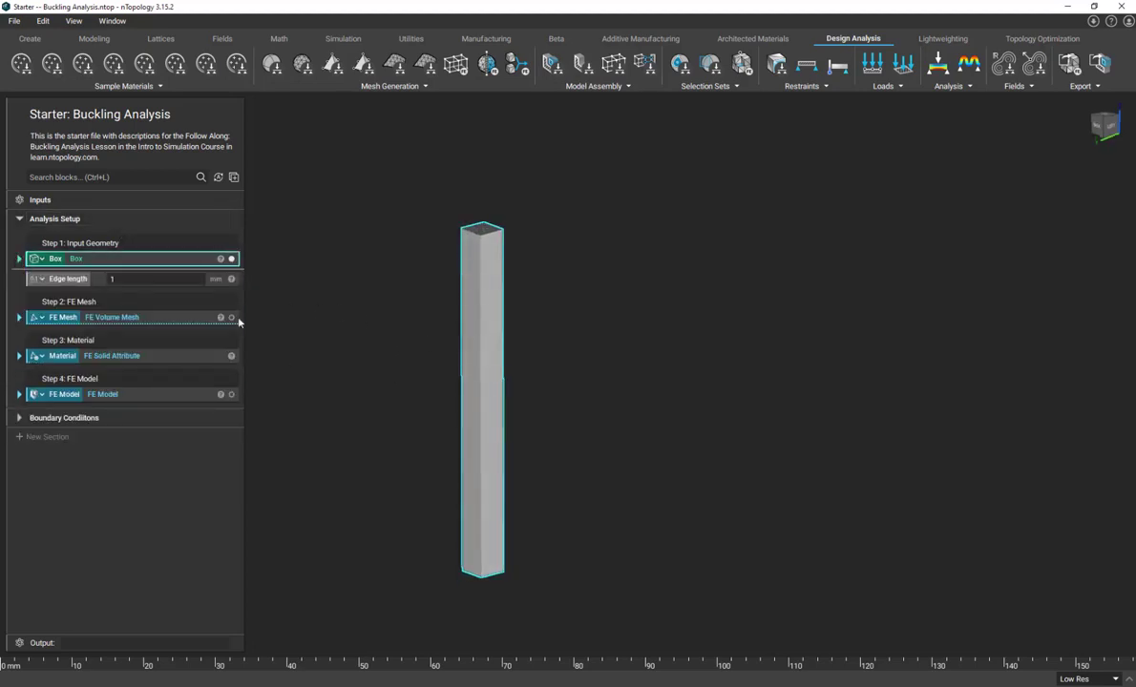
Step: Examine the FE Model's component inputs, and view the implicit-body mesh, remeshed surface and volume mesh nested in the FE Mesh block
left_click(19, 394)
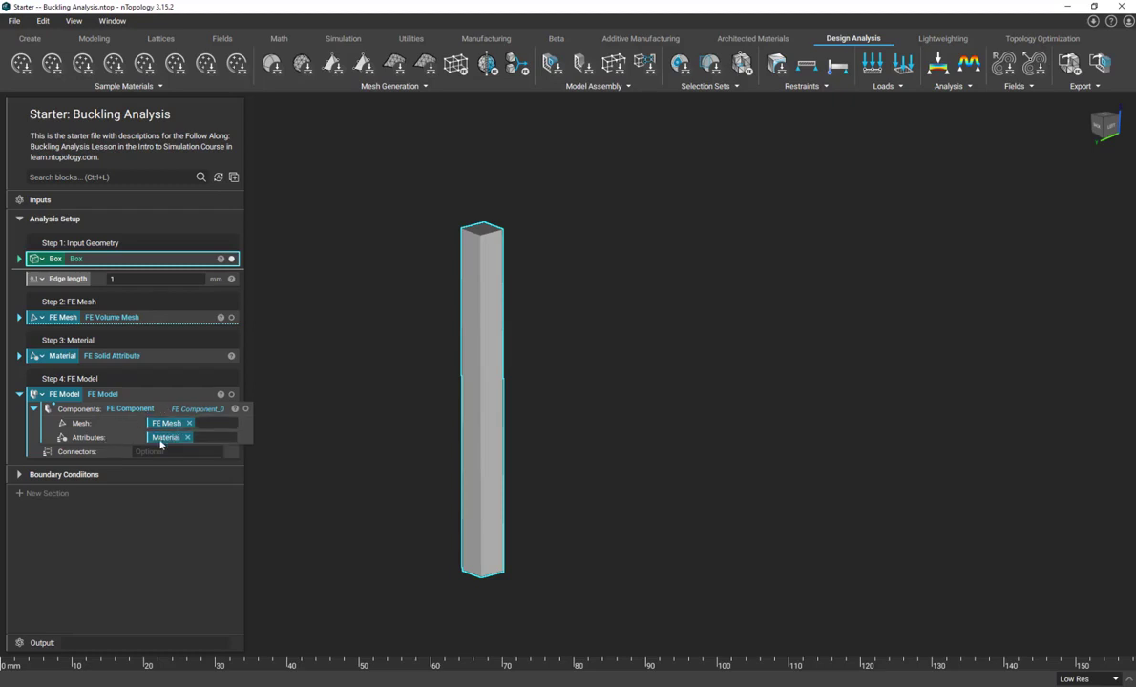
left_click(19, 317)
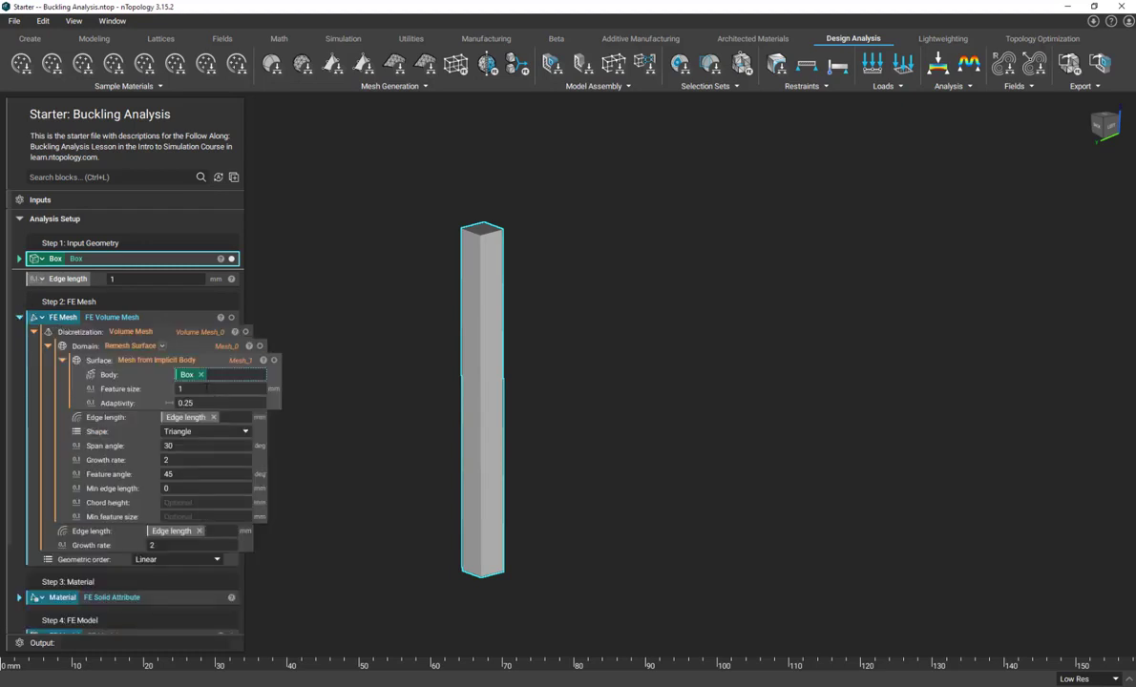
left_click(164, 360)
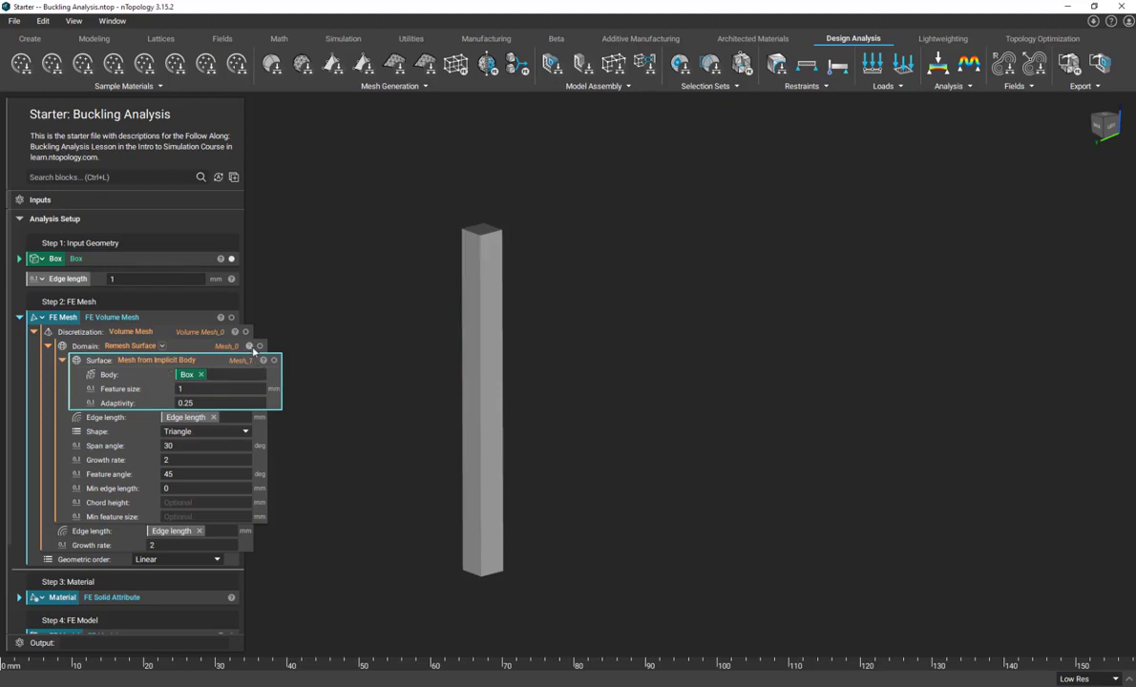
right_click_drag(372, 319, 496, 346)
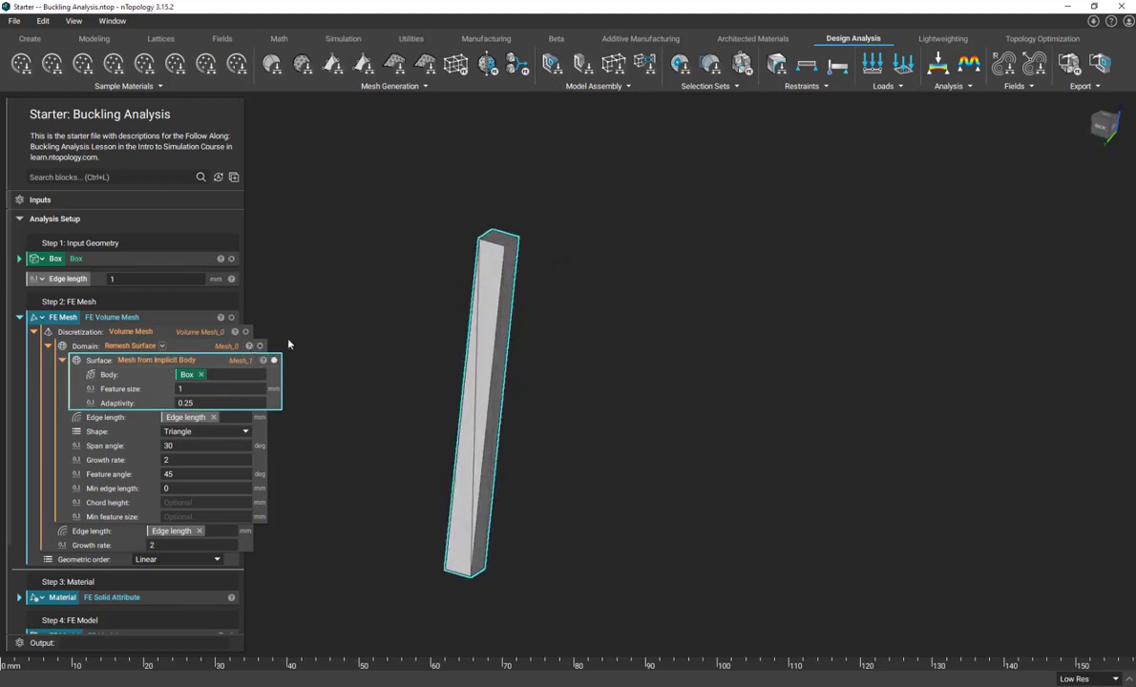
left_click(194, 350)
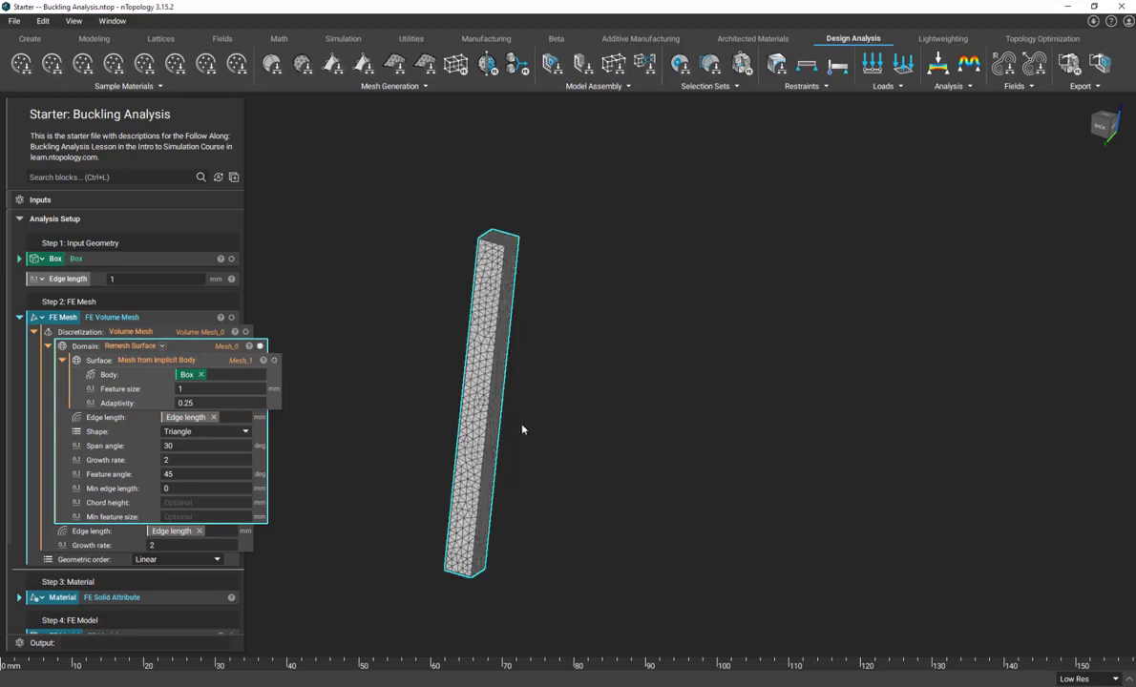
right_click_drag(522, 429, 463, 425)
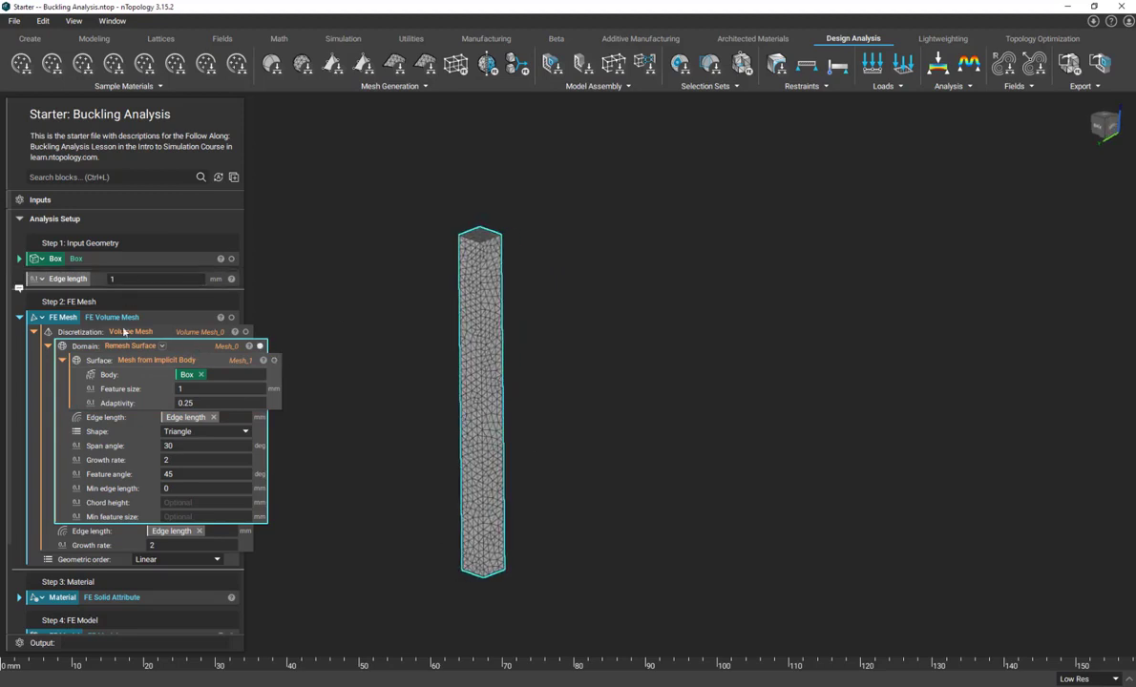
left_click(120, 330)
right_click_drag(405, 359, 475, 344)
left_click(135, 317)
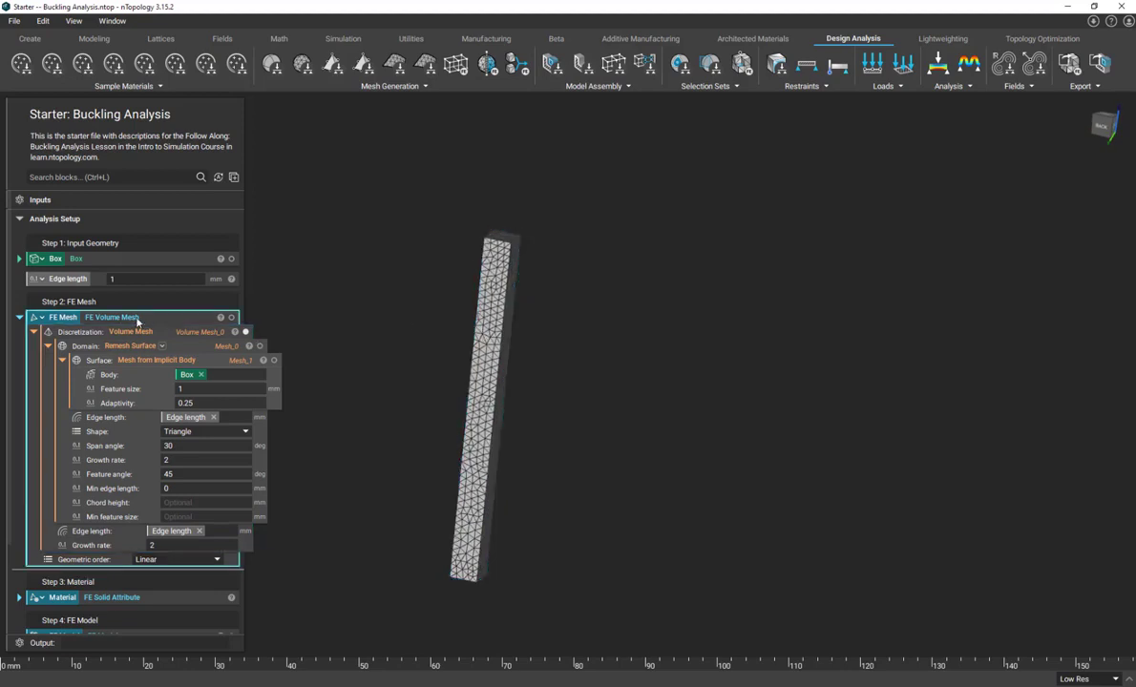
left_click(19, 317)
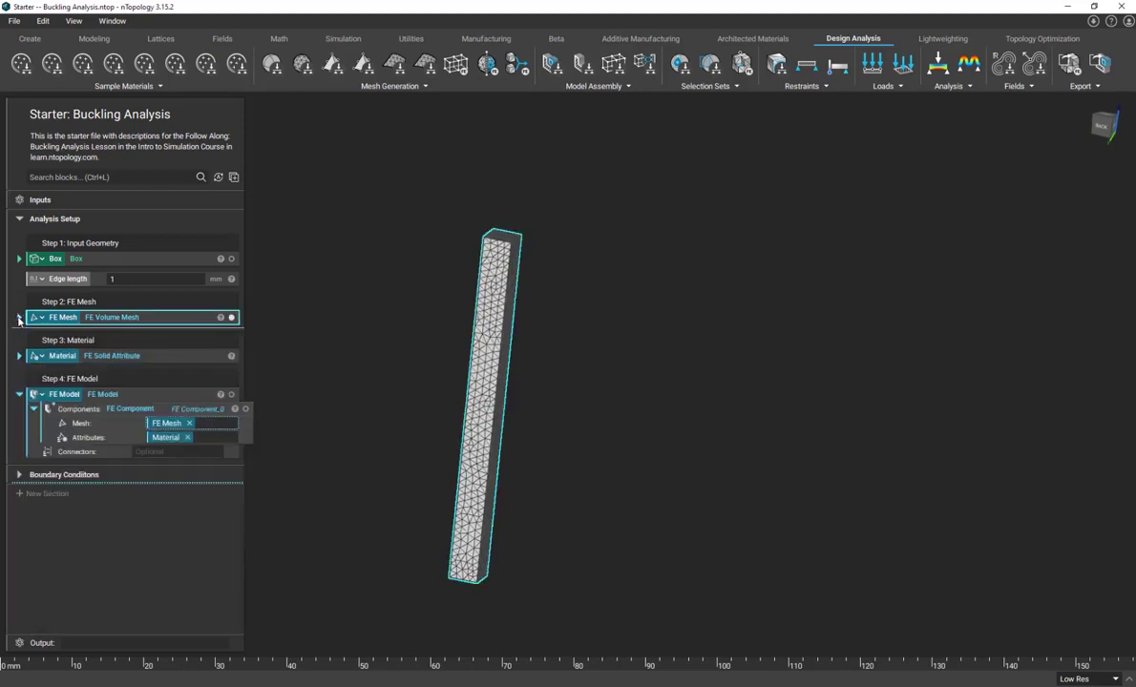
Step: Review the material assigned in the FE Solid Attribute and display the FE Model on the column
left_click(113, 439)
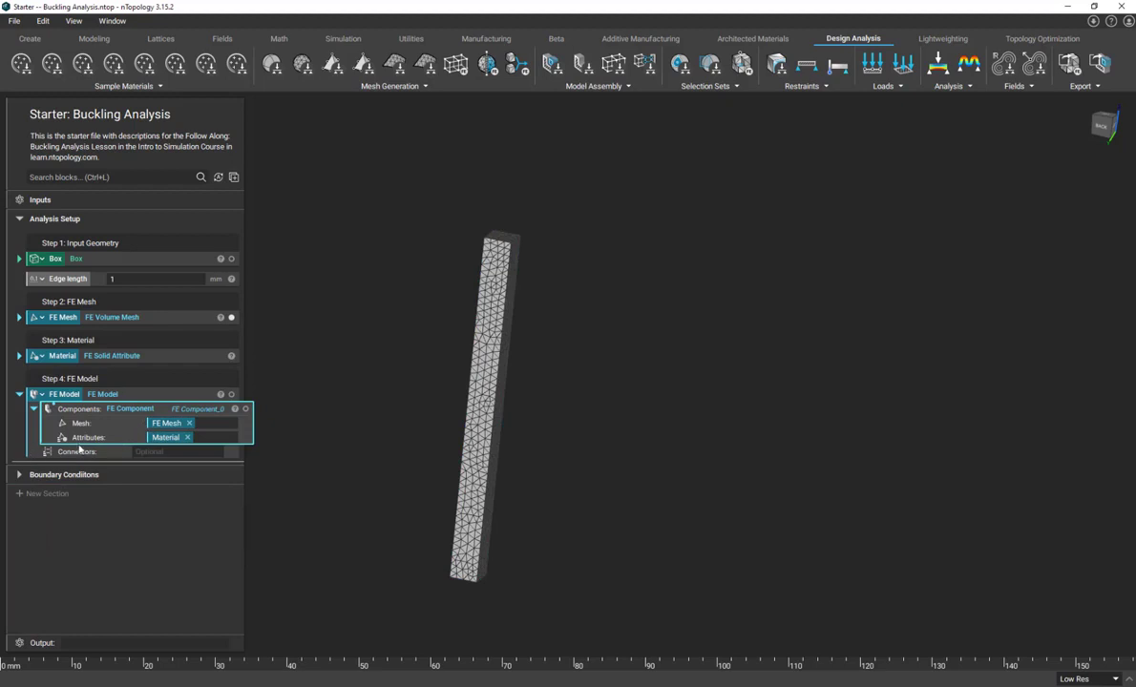
left_click(20, 356)
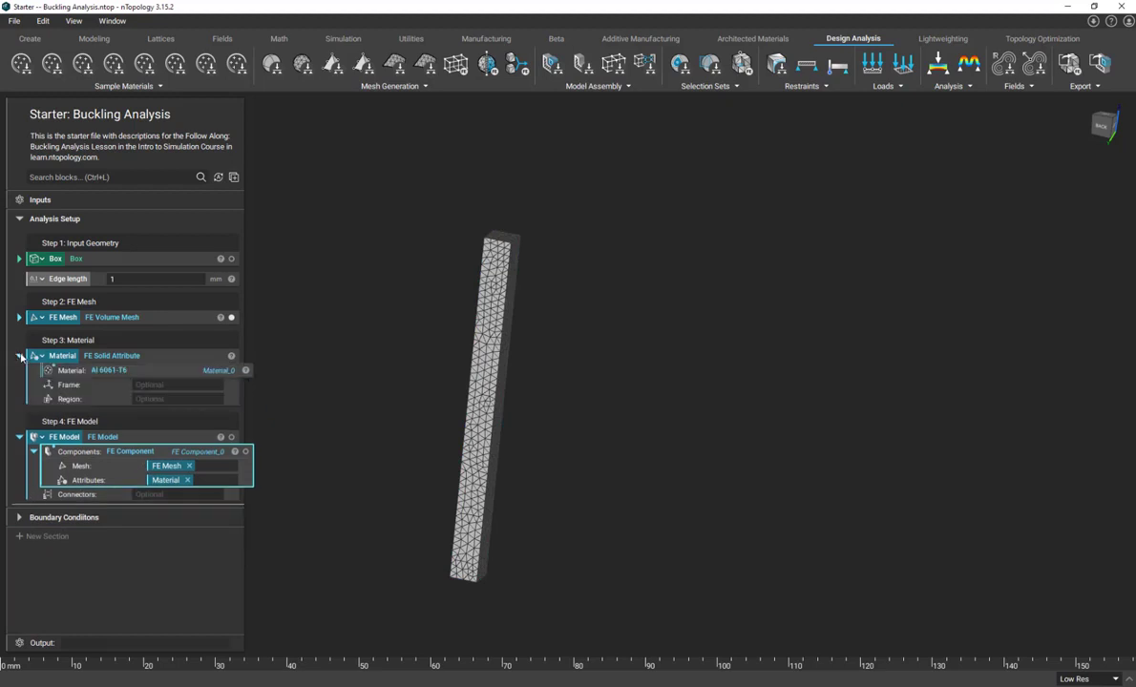
left_click(76, 372)
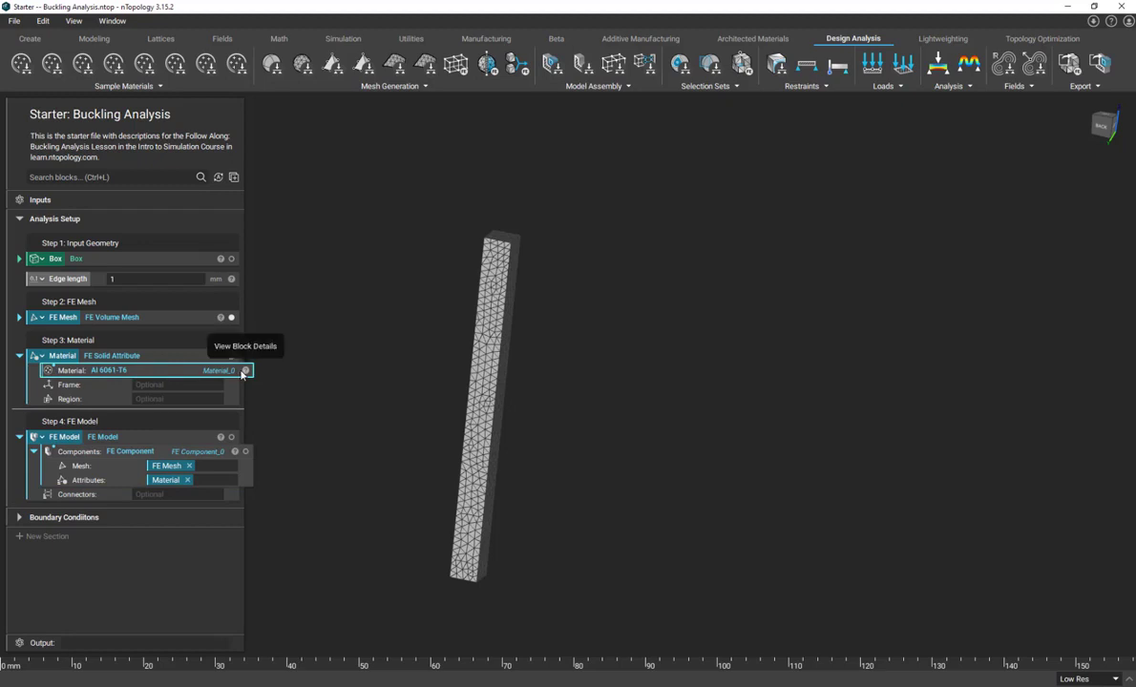
left_click(119, 437)
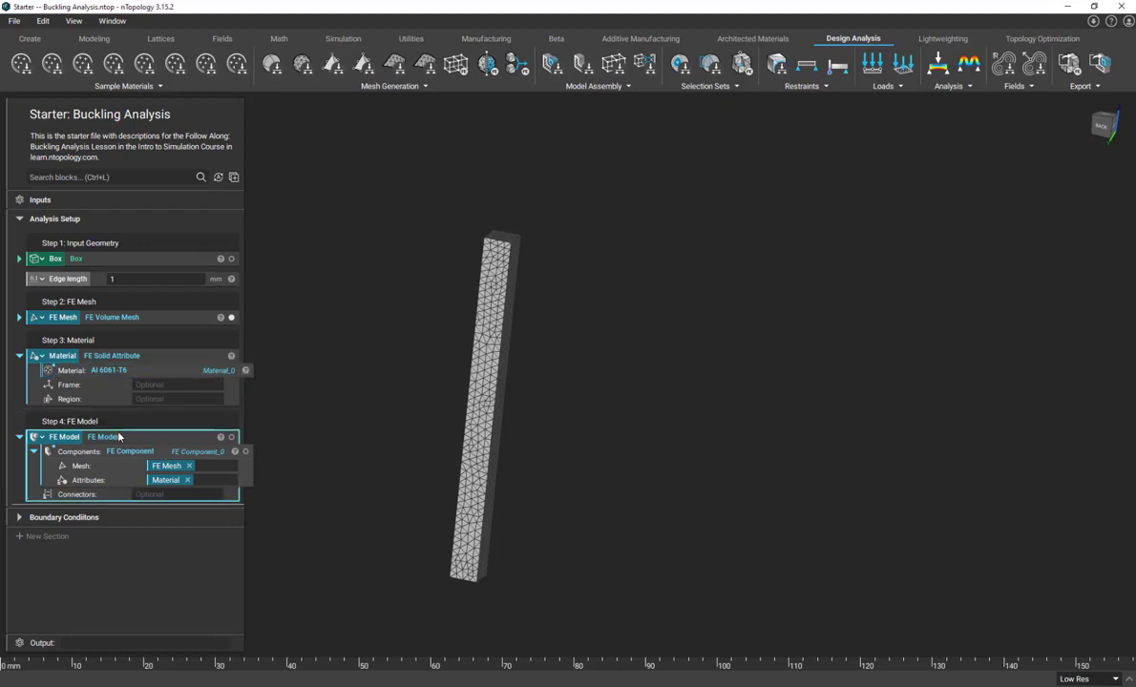
left_click(19, 355)
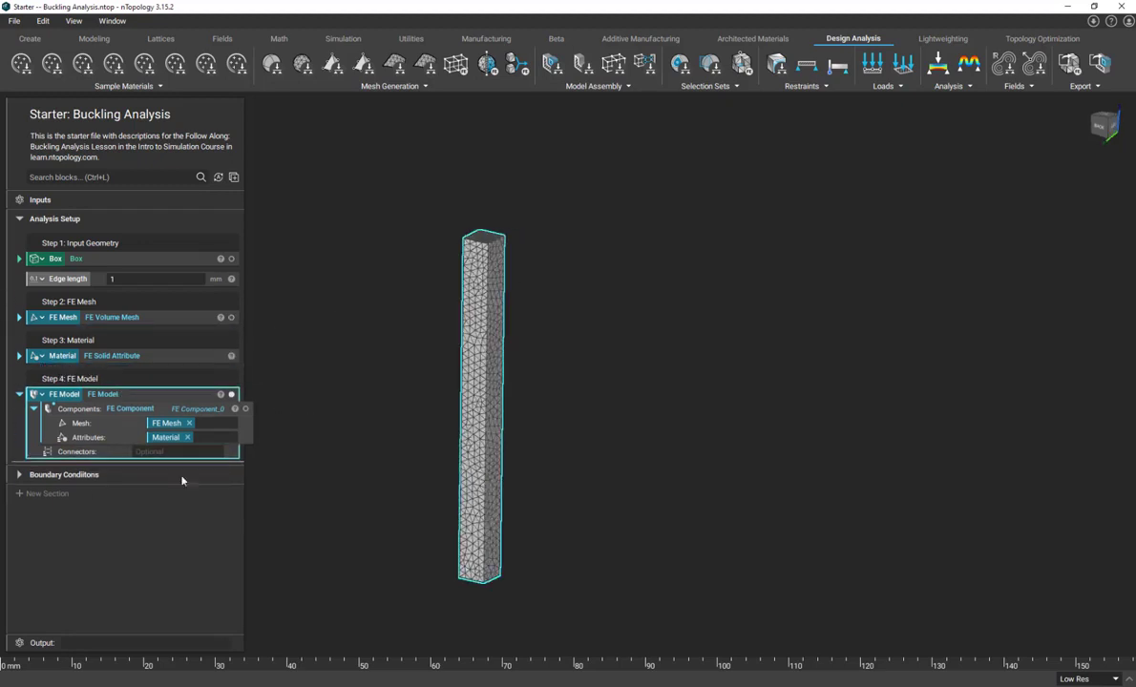
left_click(20, 395)
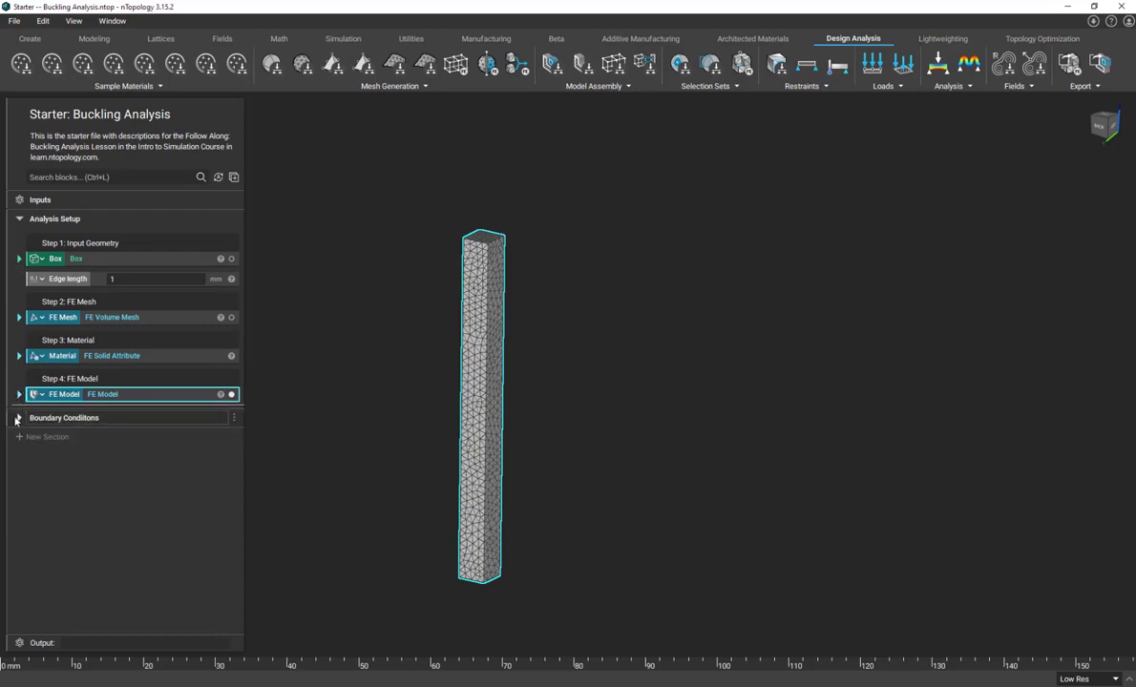
Step: Open the Boundary Conditions section in place of Analysis Setup, and display the Force and Top Boundary on the column
left_click(18, 418)
left_click(19, 219)
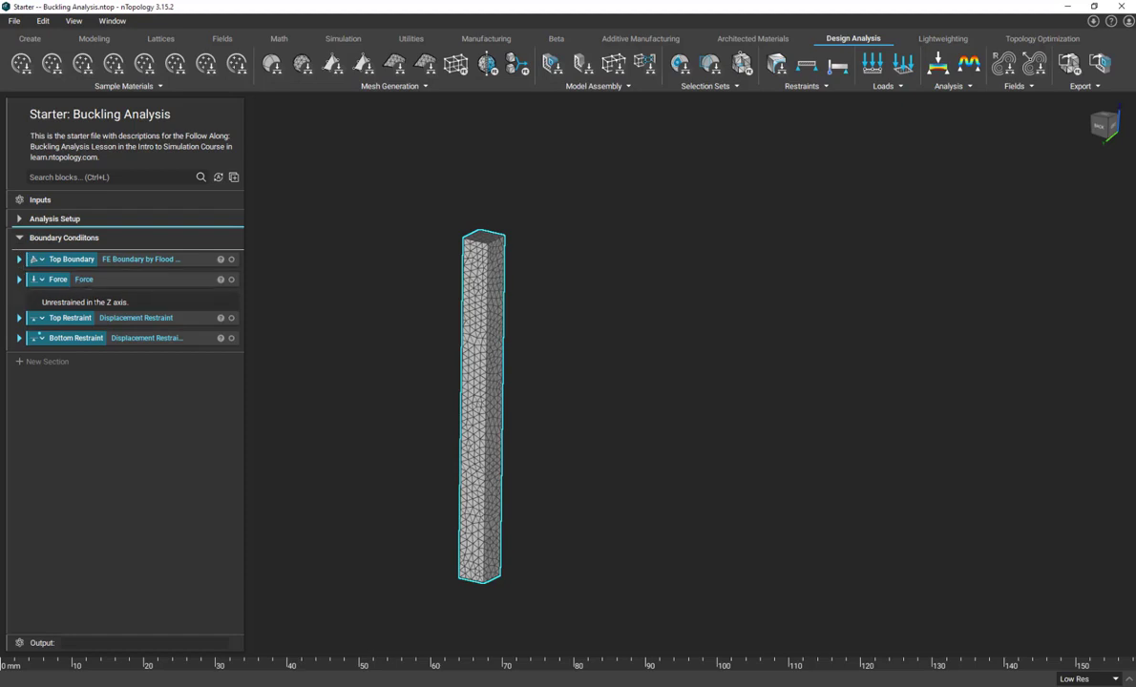
left_click(231, 278)
right_click_drag(375, 304, 468, 266)
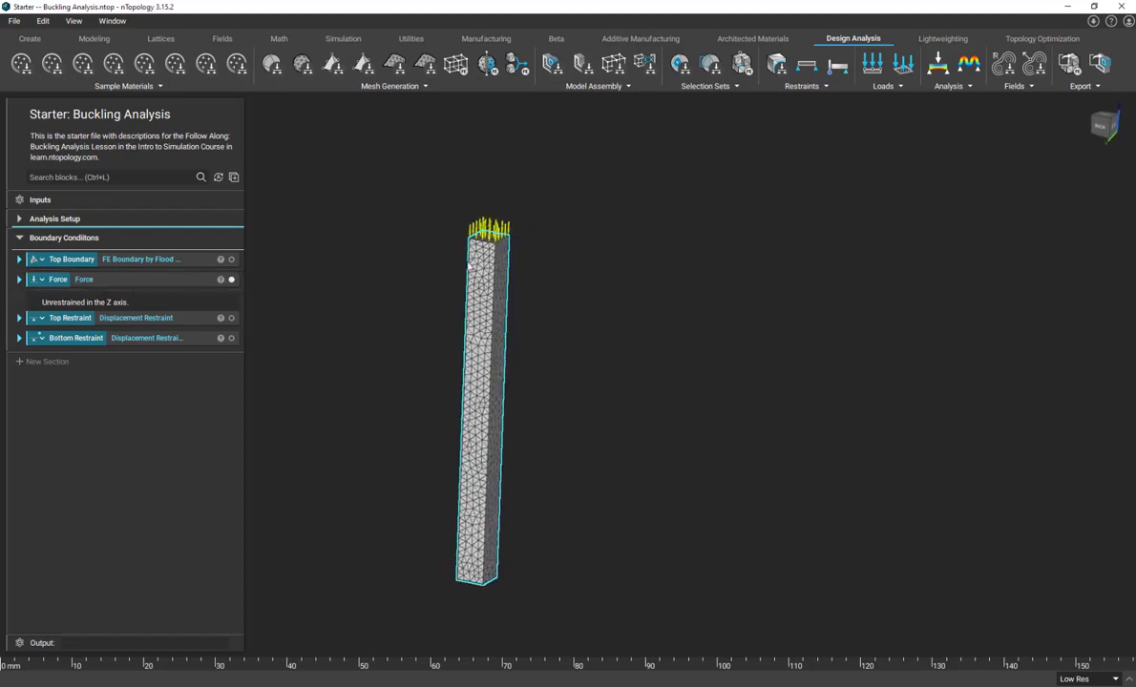
left_click(19, 258)
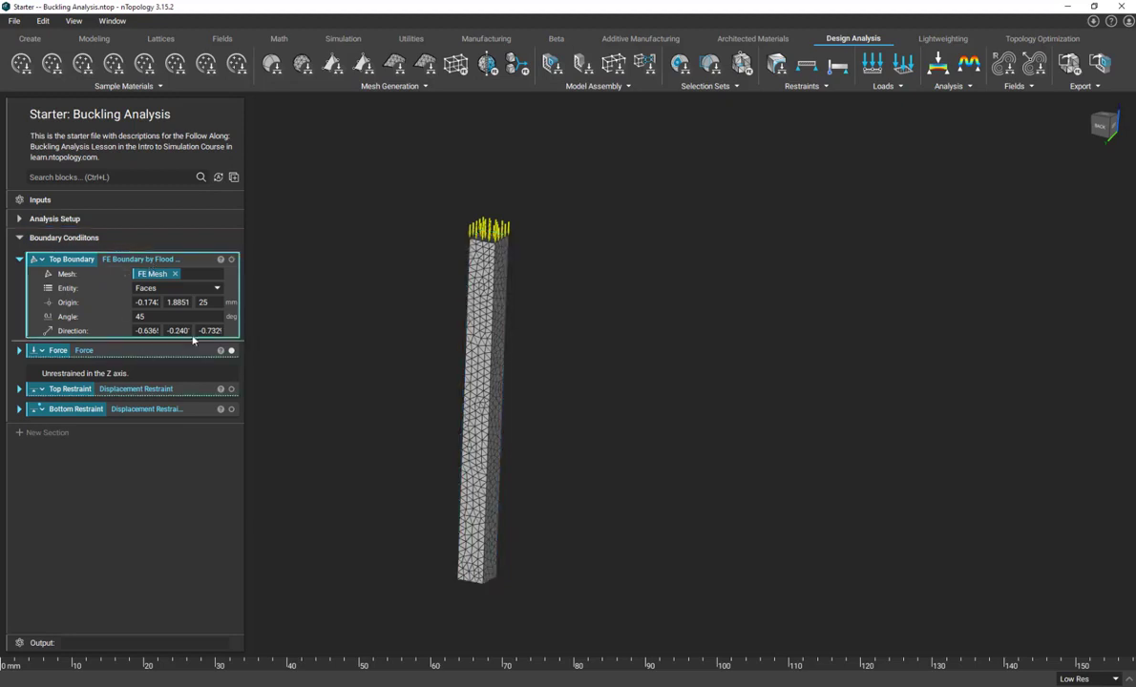
left_click(231, 260)
right_click_drag(406, 287, 373, 266)
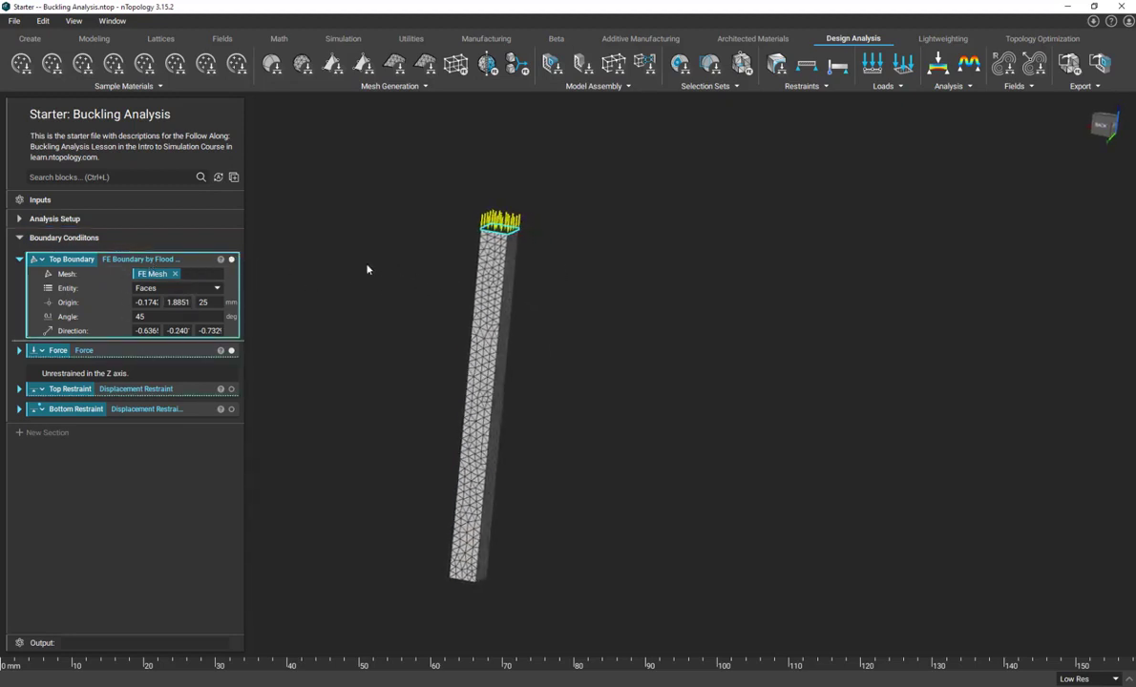
right_click_drag(470, 369, 382, 370)
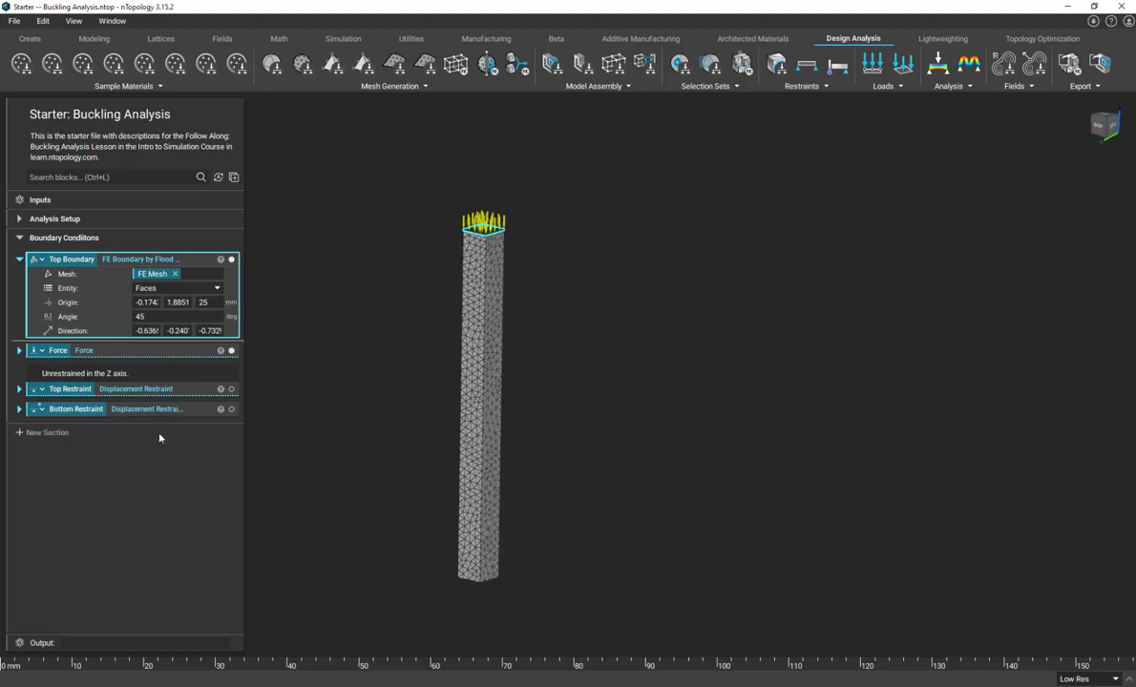
Step: Review the Top Restraint's displacement and rotation settings and display the restraint on the column's top face
left_click(81, 390)
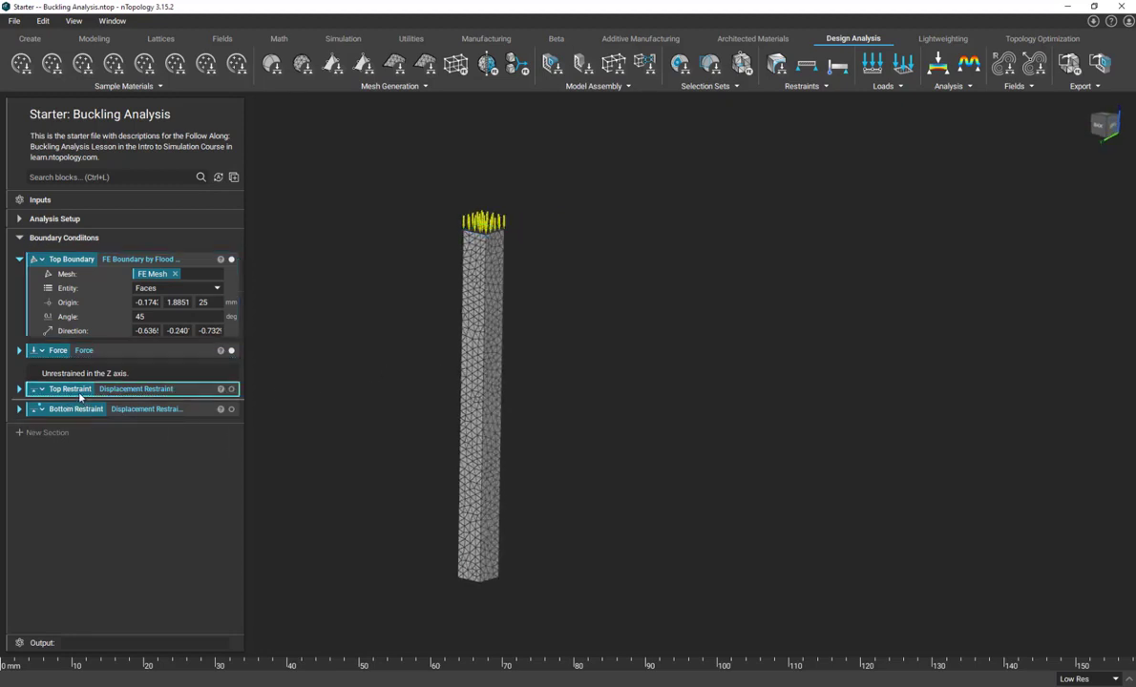
left_click(19, 390)
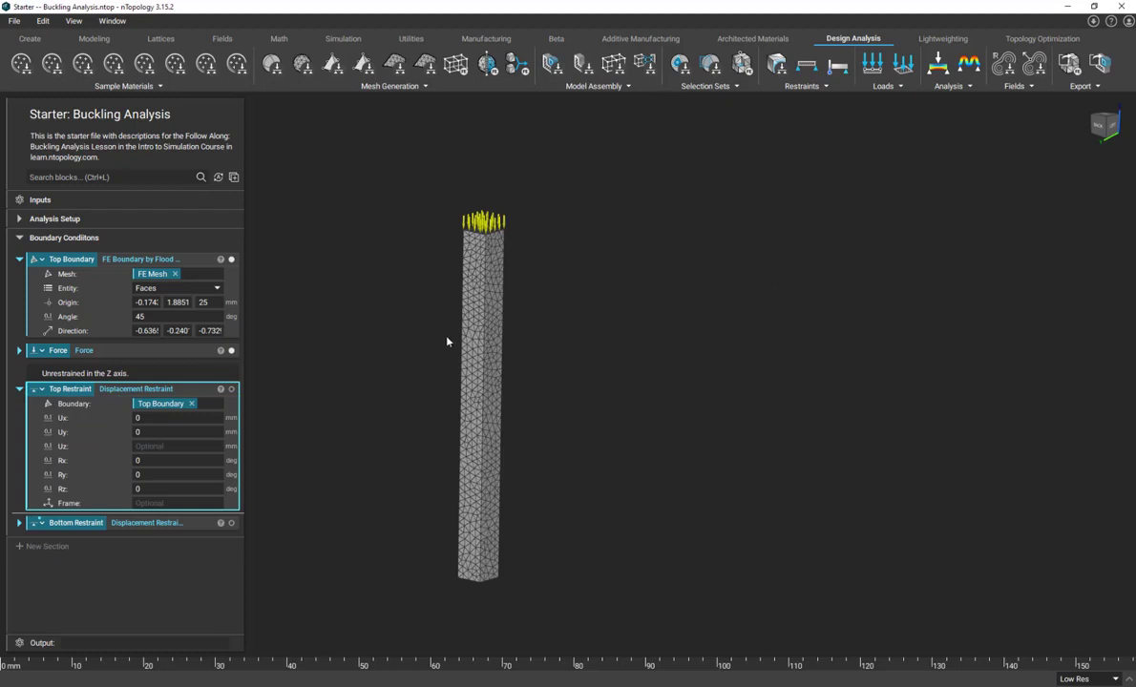
scroll(446, 339, "up", 3)
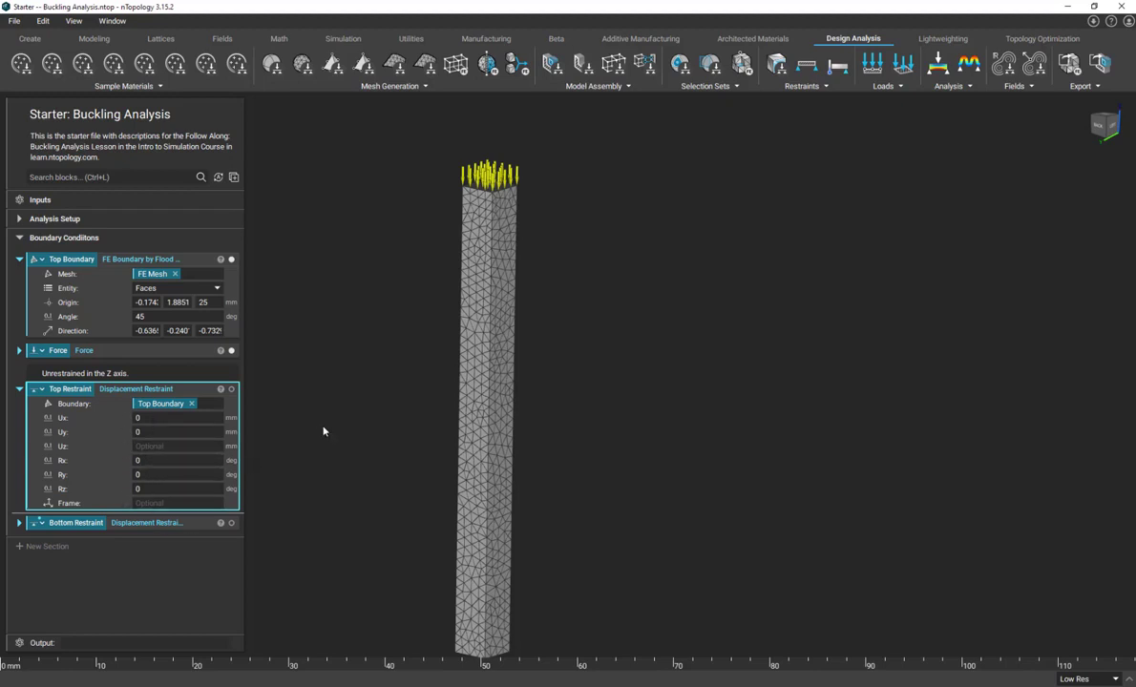
left_click(231, 388)
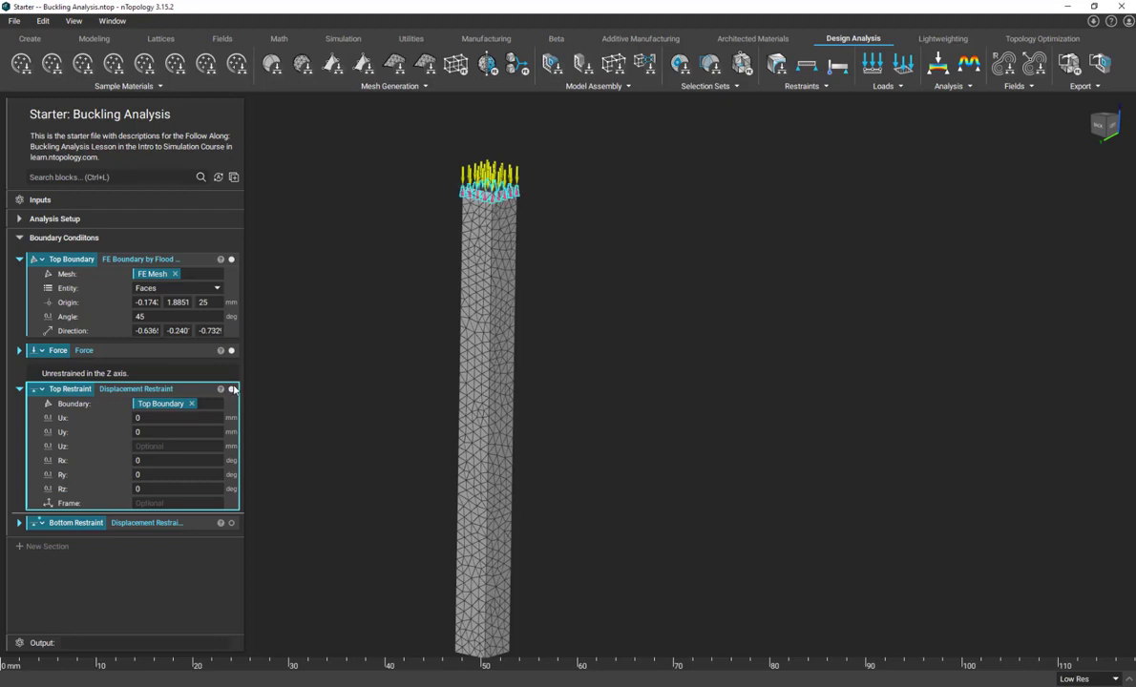
right_click_drag(438, 327, 452, 414)
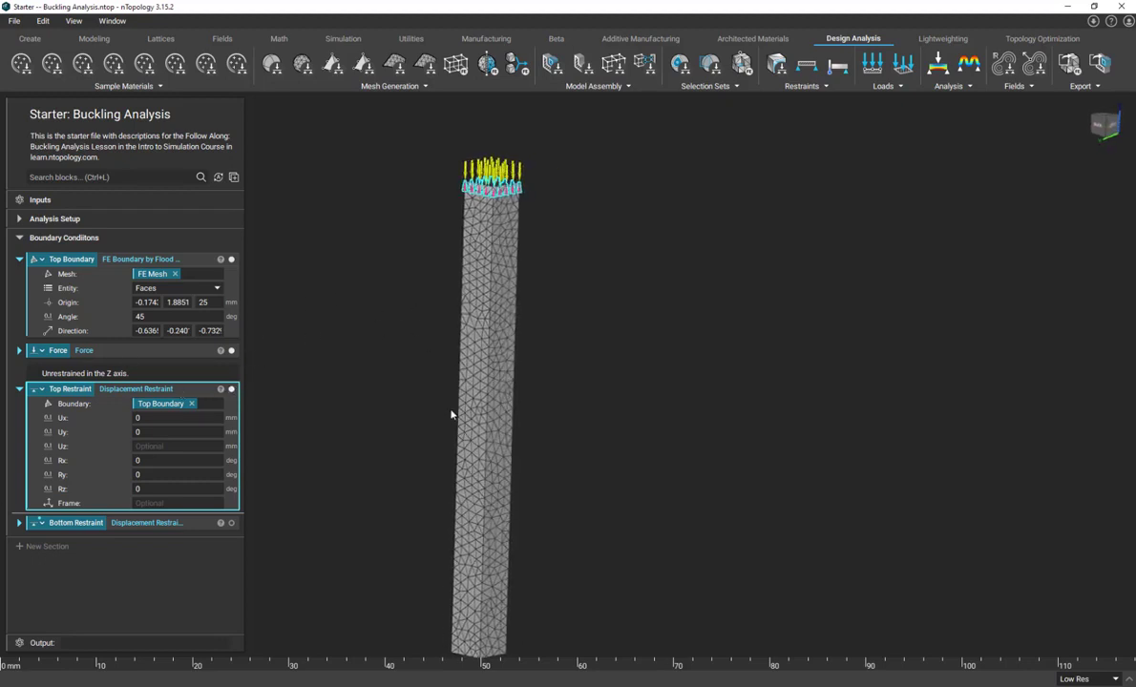
Step: Review the Bottom Restraint's settings and display its boundary on the underside of the column
left_click(19, 522)
scroll(76, 516, "down", 1)
left_click(34, 431)
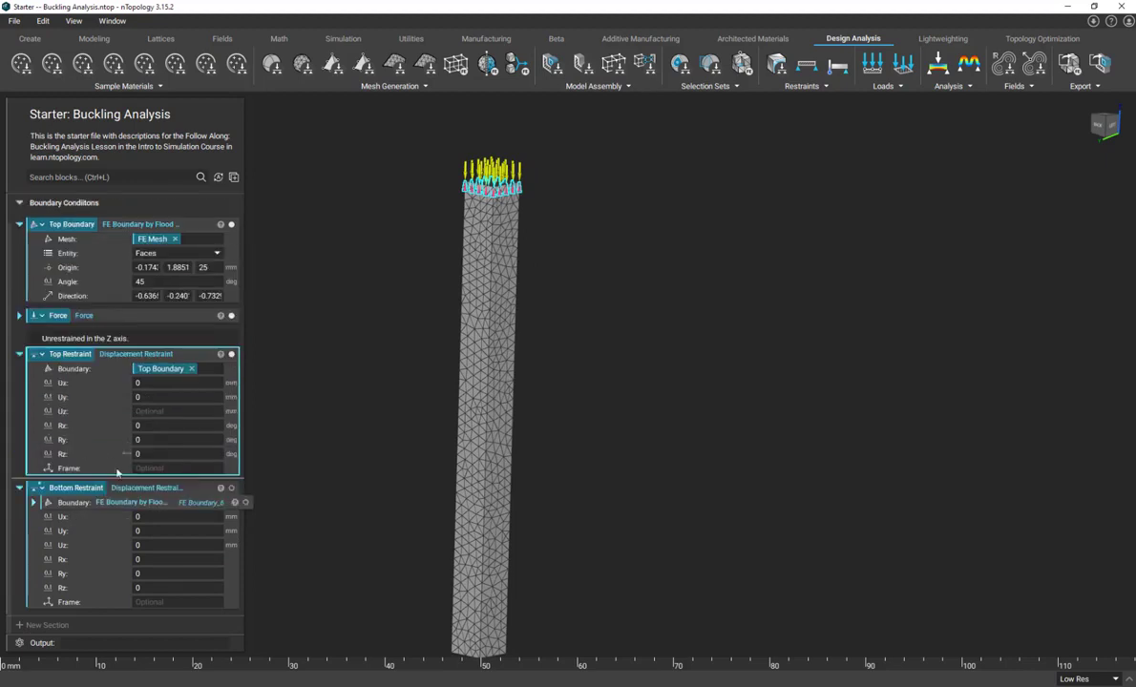
right_click_drag(389, 551, 397, 420)
middle_click_drag(418, 445, 418, 433)
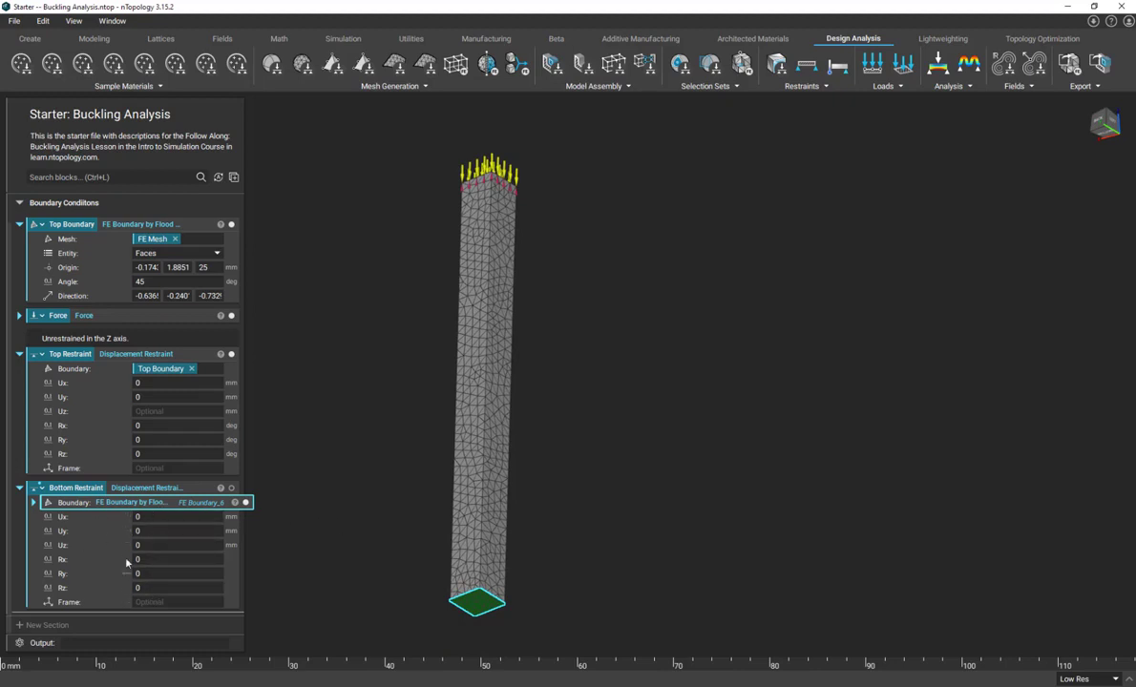
right_click_drag(358, 545, 426, 439)
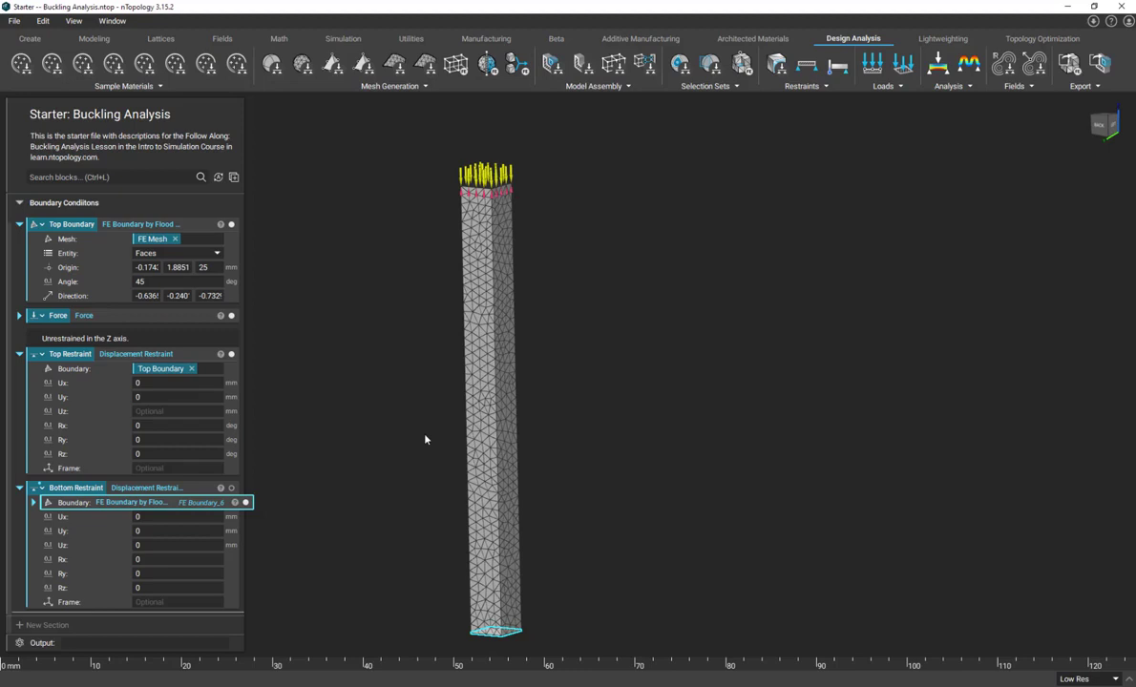
scroll(425, 439, "down", 3)
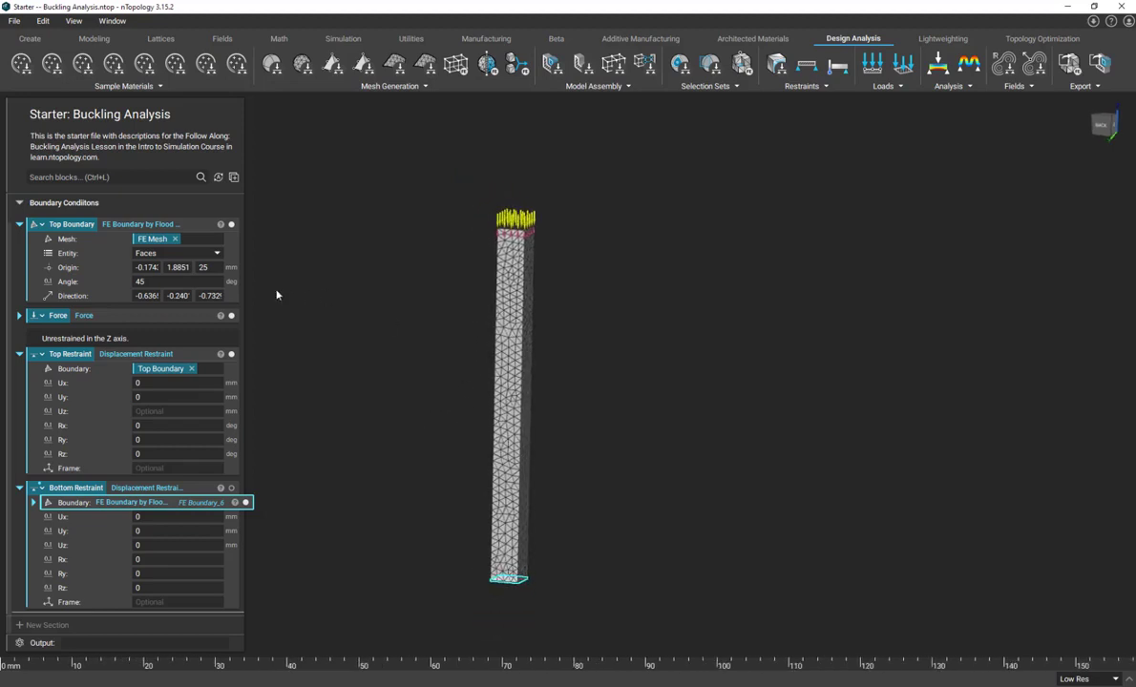
Step: Collapse the expanded boundary condition blocks and add a new section named Buckling Analysis
left_click(19, 223)
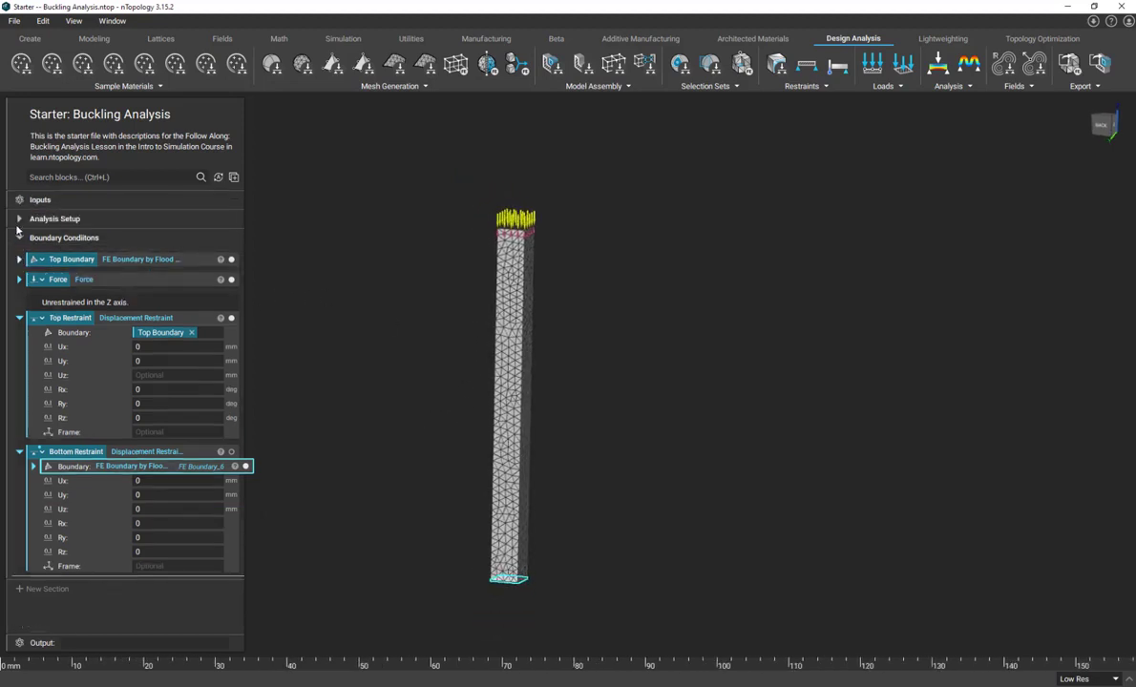
left_click(18, 318)
left_click(19, 337)
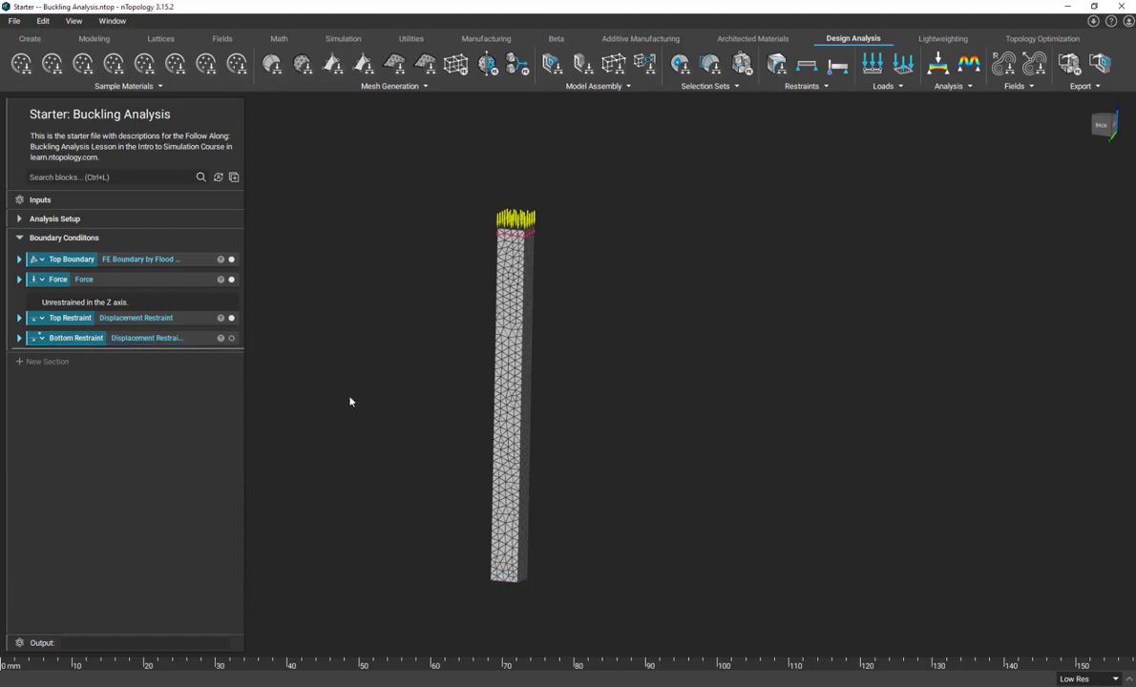
left_click(43, 362)
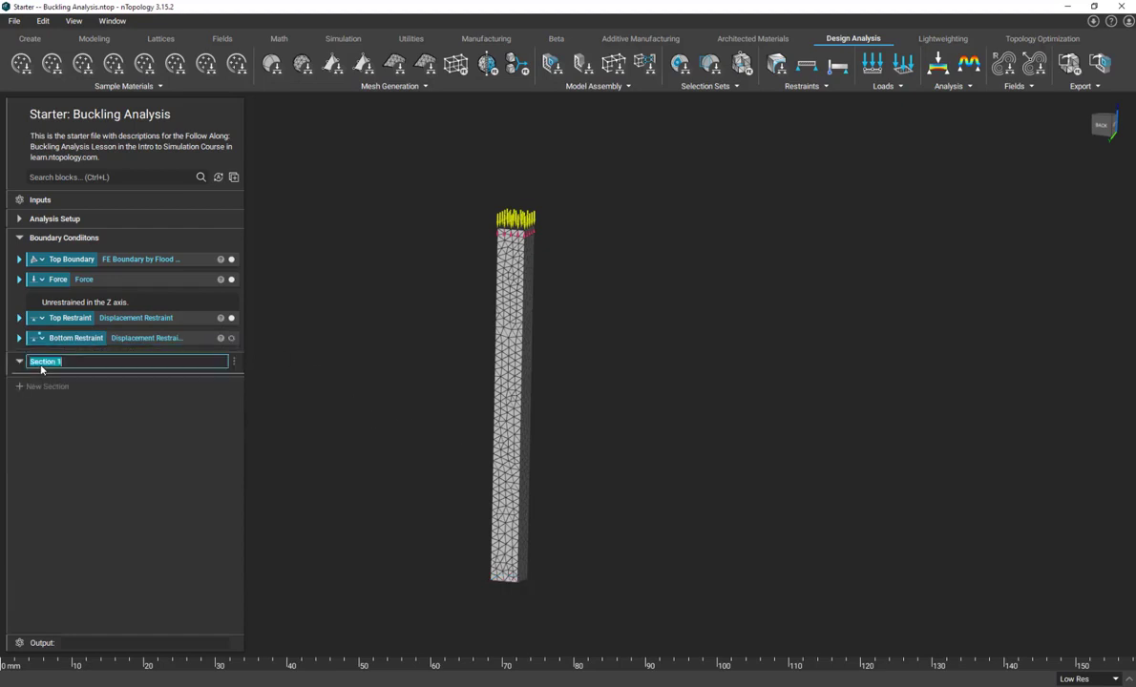
type("Buckling Analysis")
key("Return")
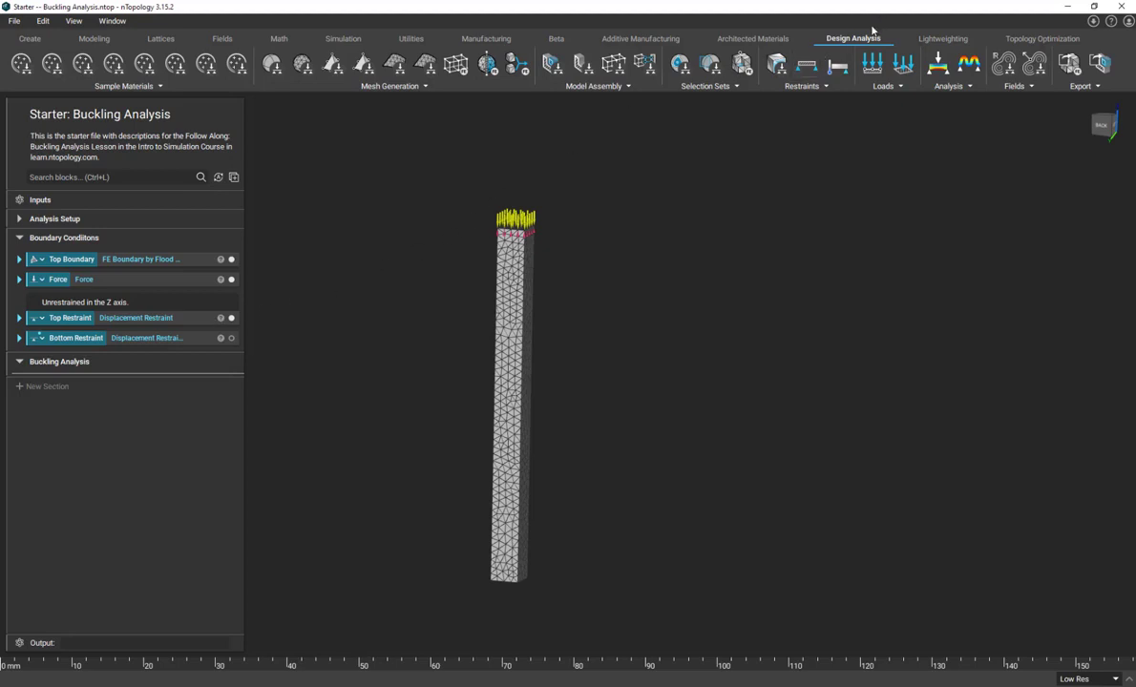
Step: Add a Buckling Analysis simulation block to the new section and assign the FE Model as its model
left_click(328, 43)
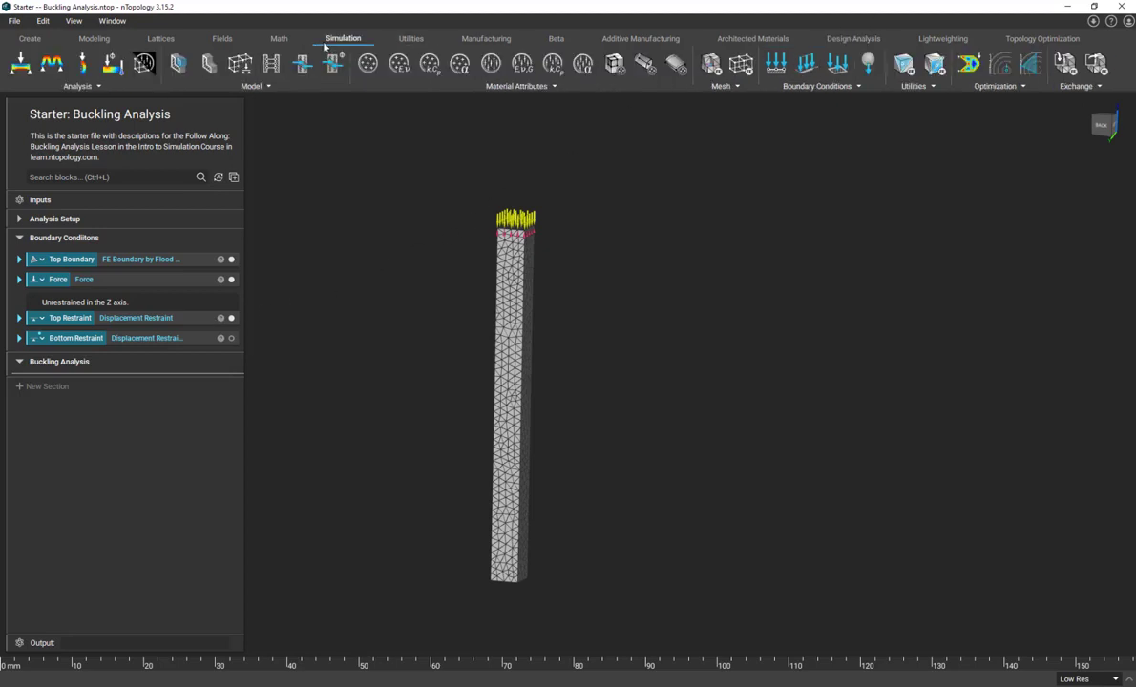
left_click(78, 86)
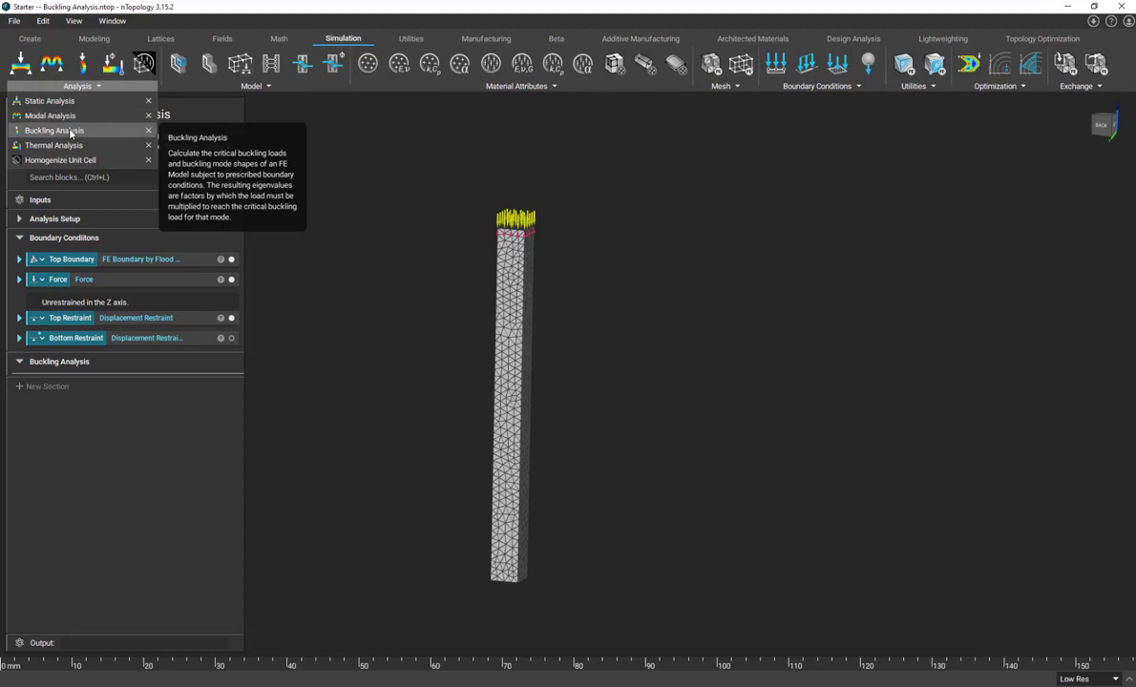
left_click(70, 131)
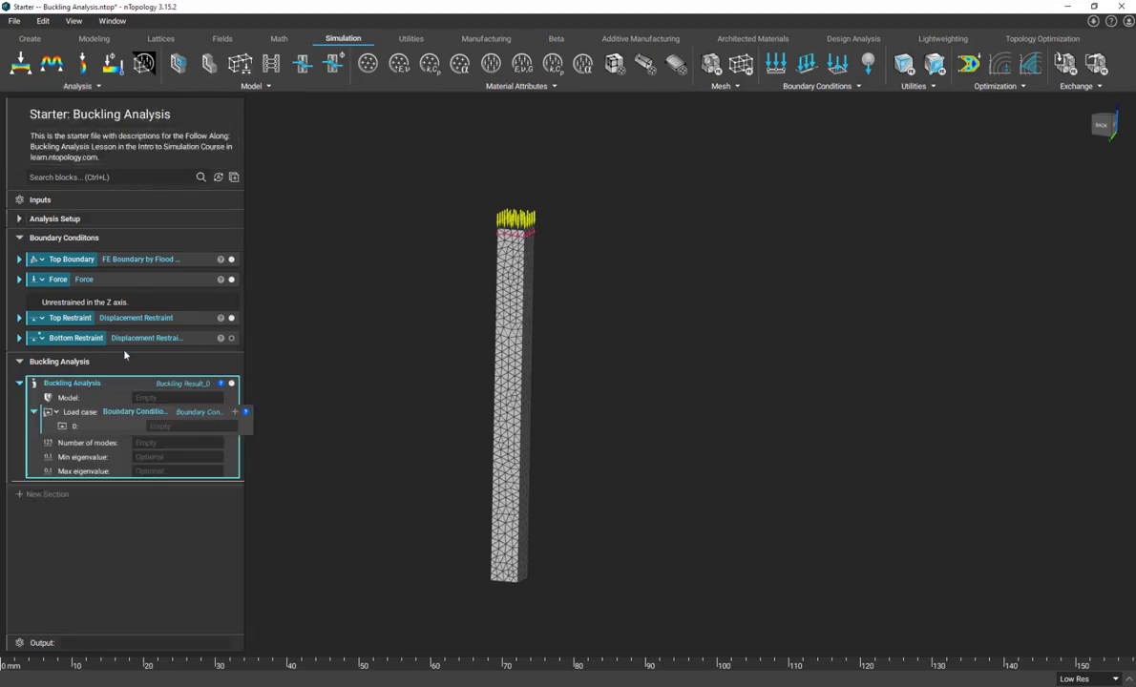
left_click(163, 397)
type("fe model")
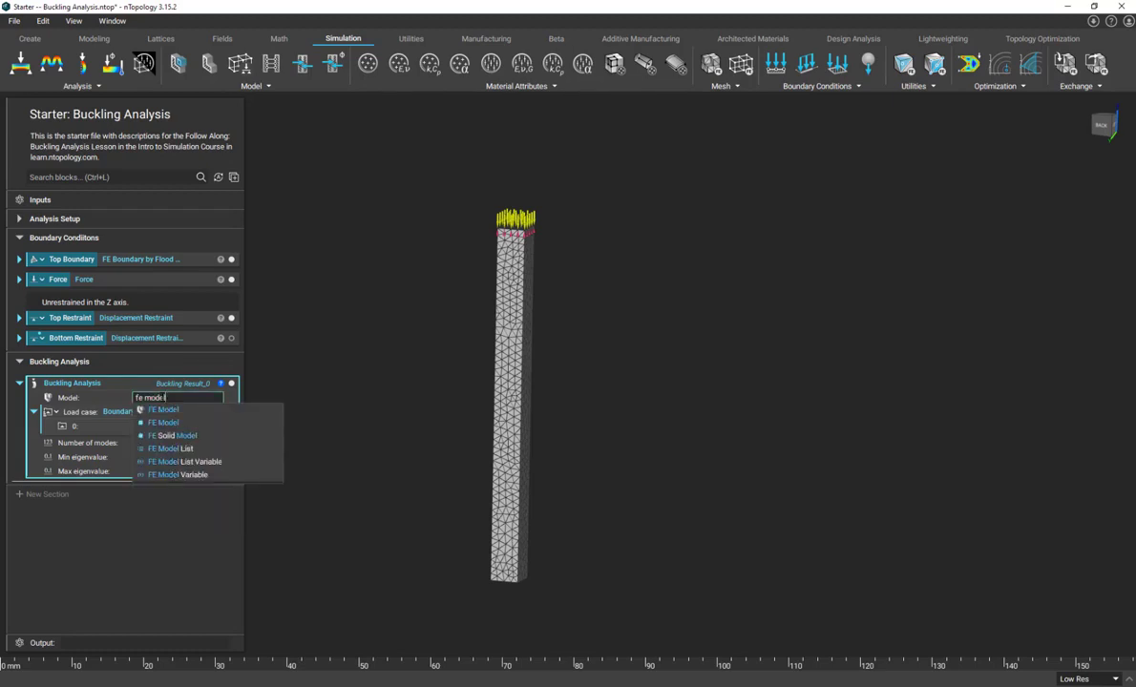
left_click(164, 410)
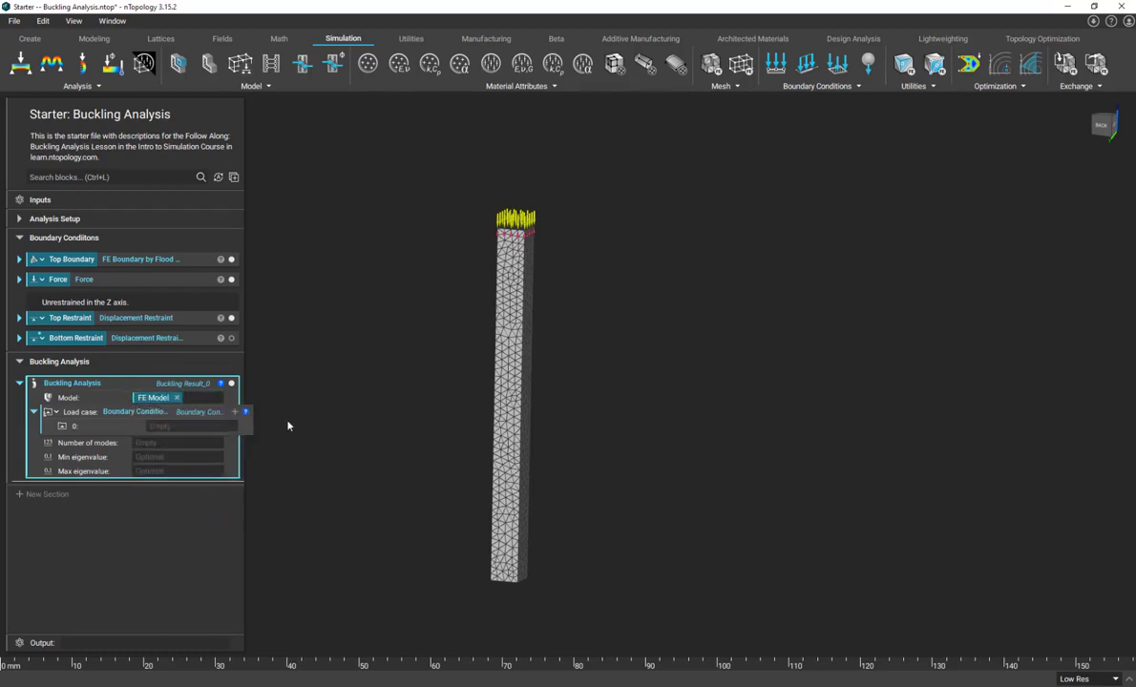
Step: Fill the load case with Force, Top Restraint and Bottom Restraint, and set the number of modes to 2
left_click(234, 412)
left_click(233, 412)
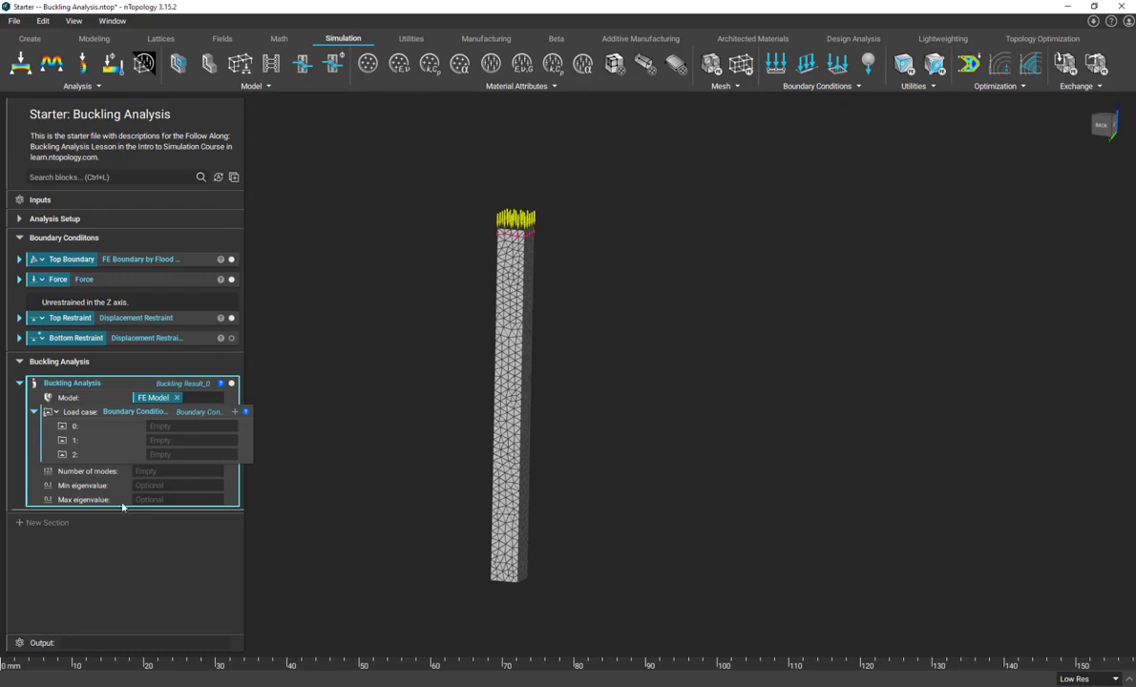
left_click_drag(95, 279, 162, 425)
left_click_drag(84, 321, 157, 441)
left_click_drag(74, 342, 161, 454)
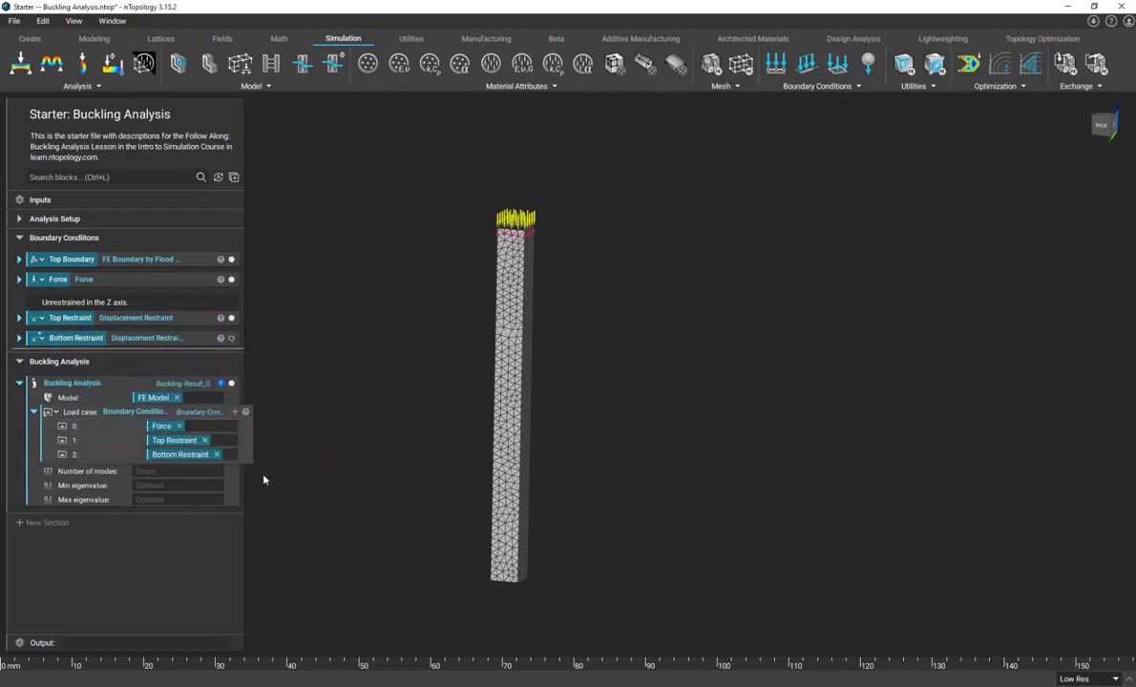
left_click(207, 472)
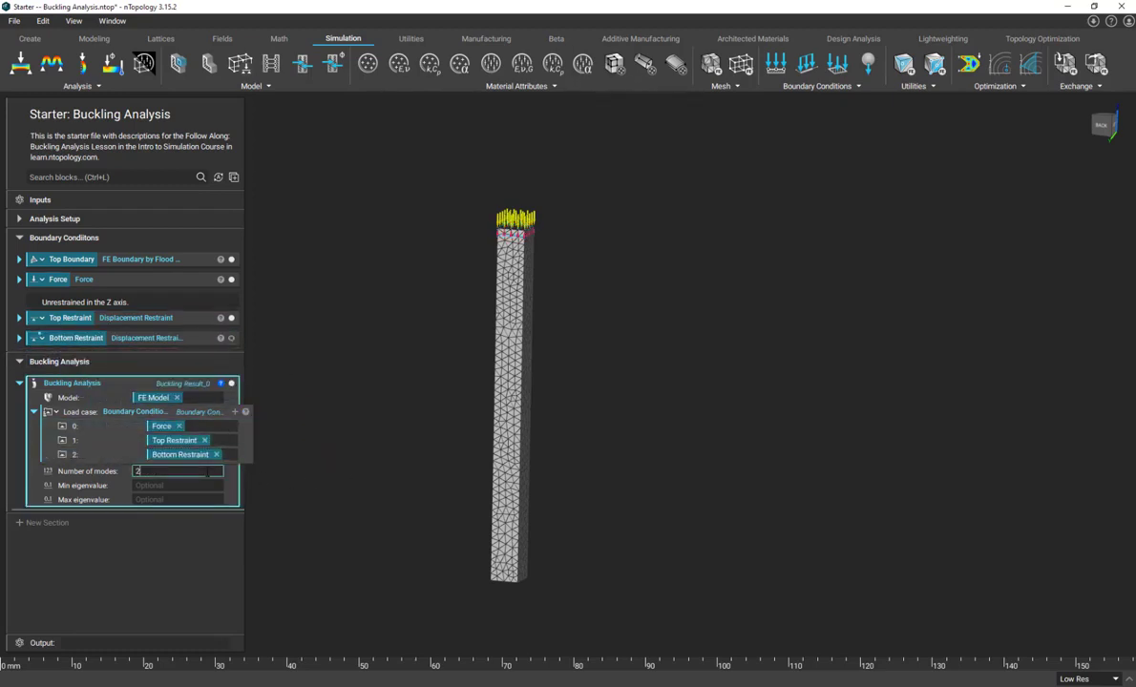
left_click(342, 447)
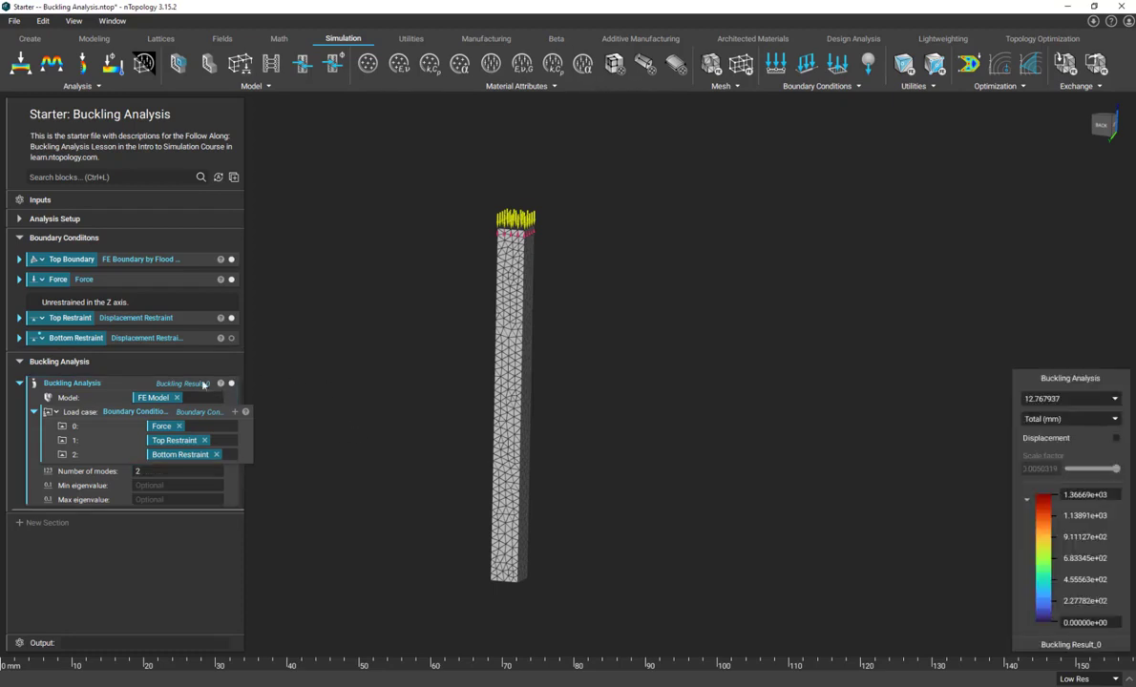
Step: Display the buckling result on its own and examine the buckling load factors in its properties
left_click(176, 386)
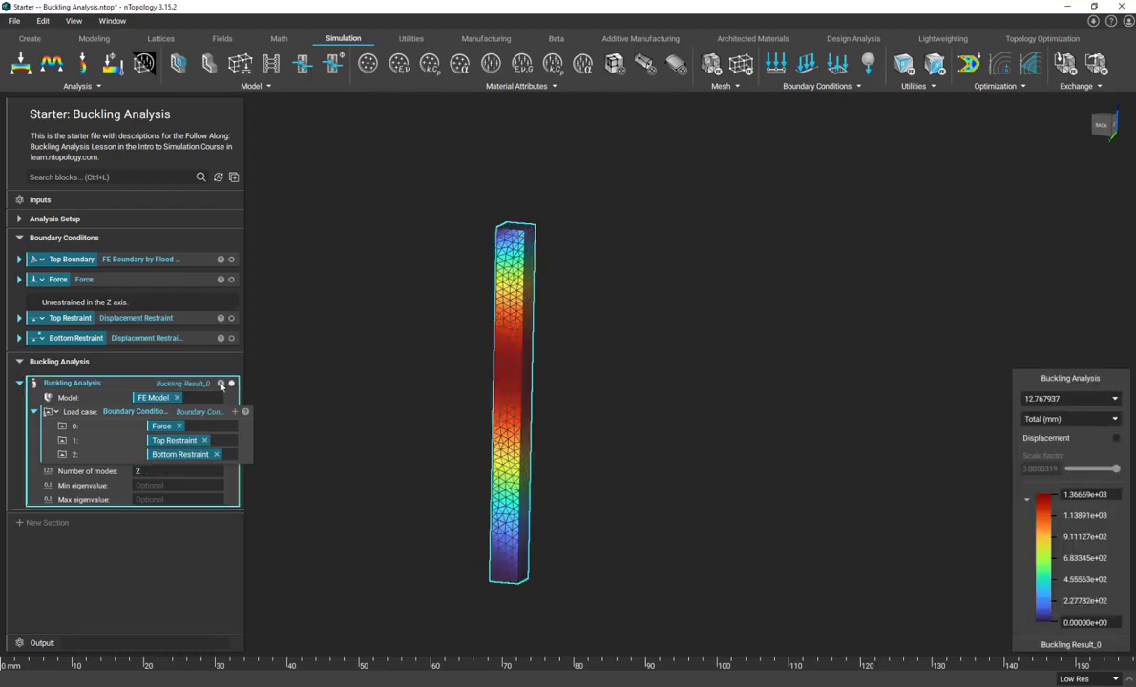
left_click(221, 385)
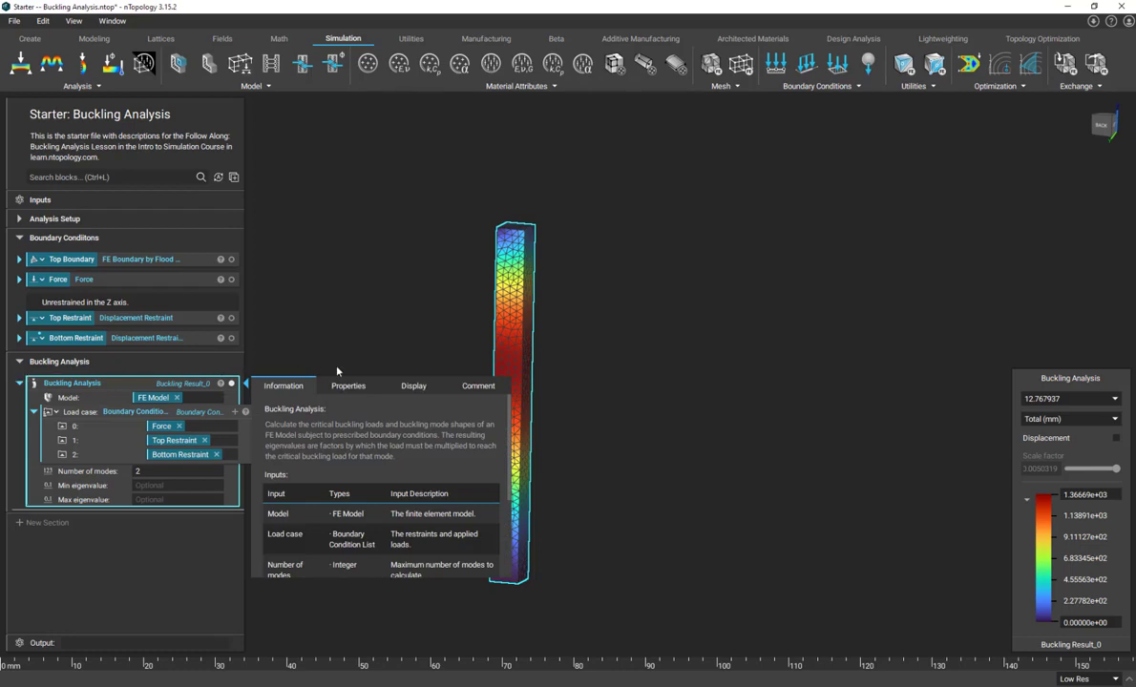
left_click(347, 387)
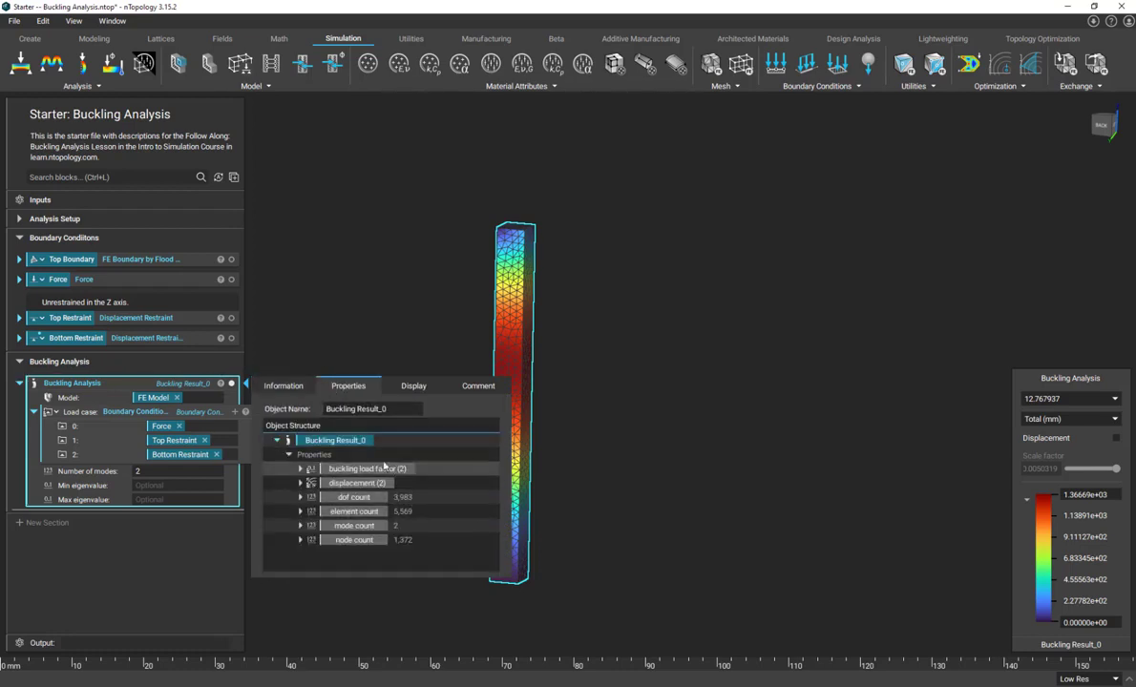
left_click(300, 469)
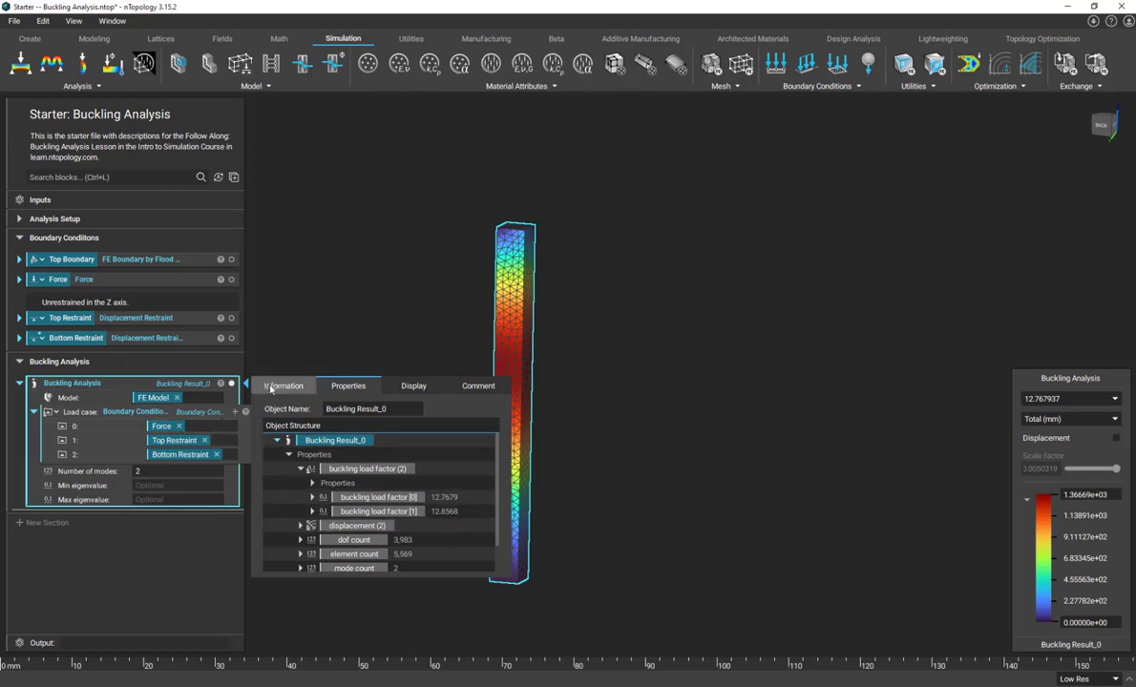
left_click(398, 305)
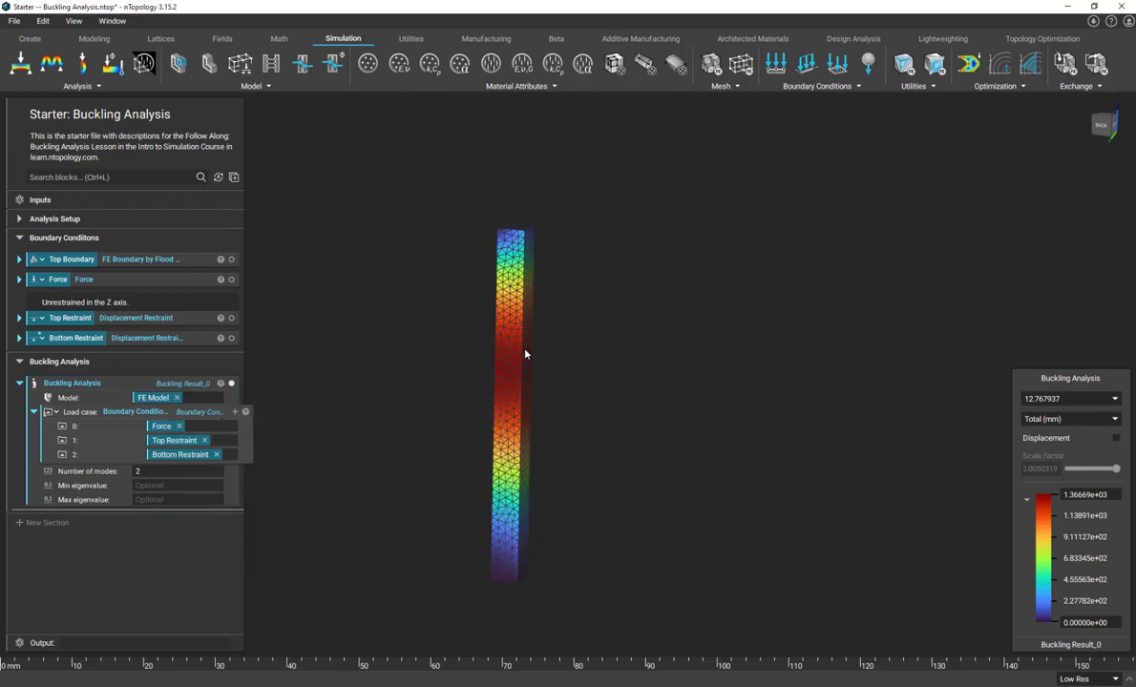
Step: Switch the result to the 12.856842 buckling mode and show its displacement on the column
right_click_drag(522, 350, 498, 354)
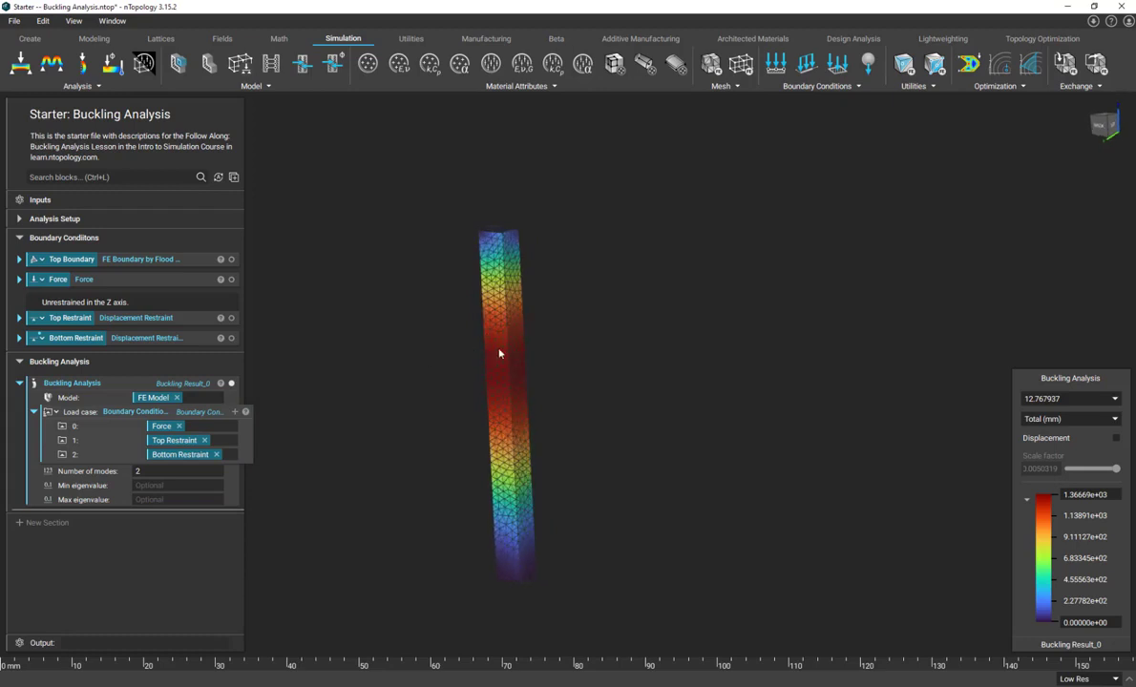
left_click(1044, 400)
left_click(1042, 416)
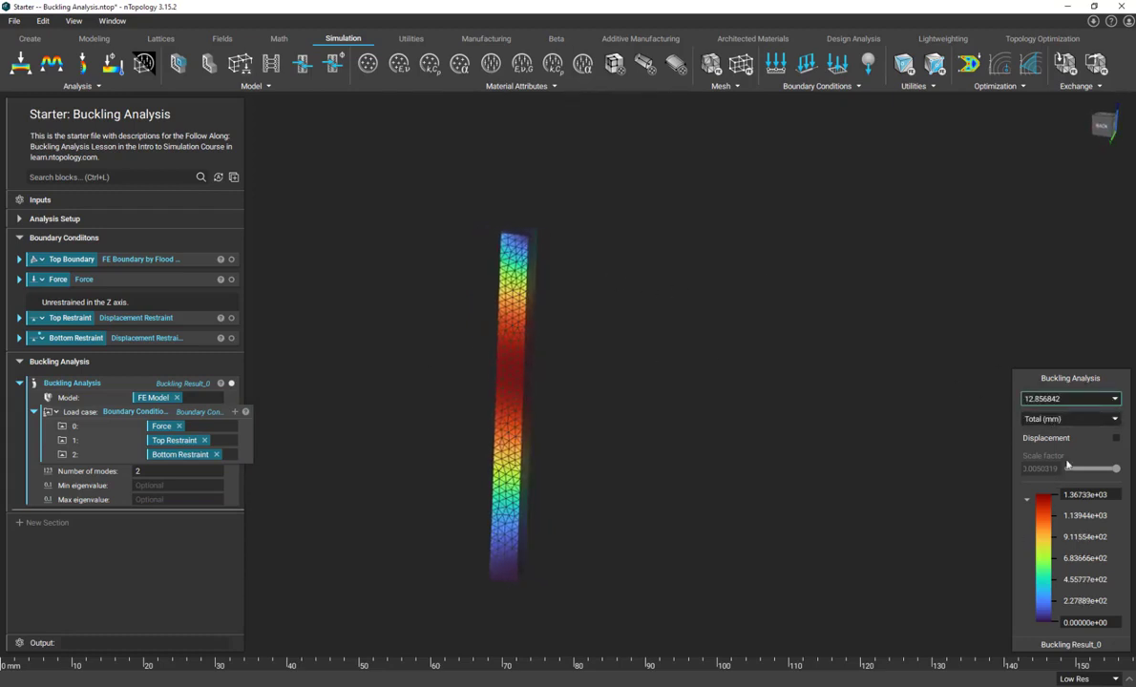
left_click(1116, 439)
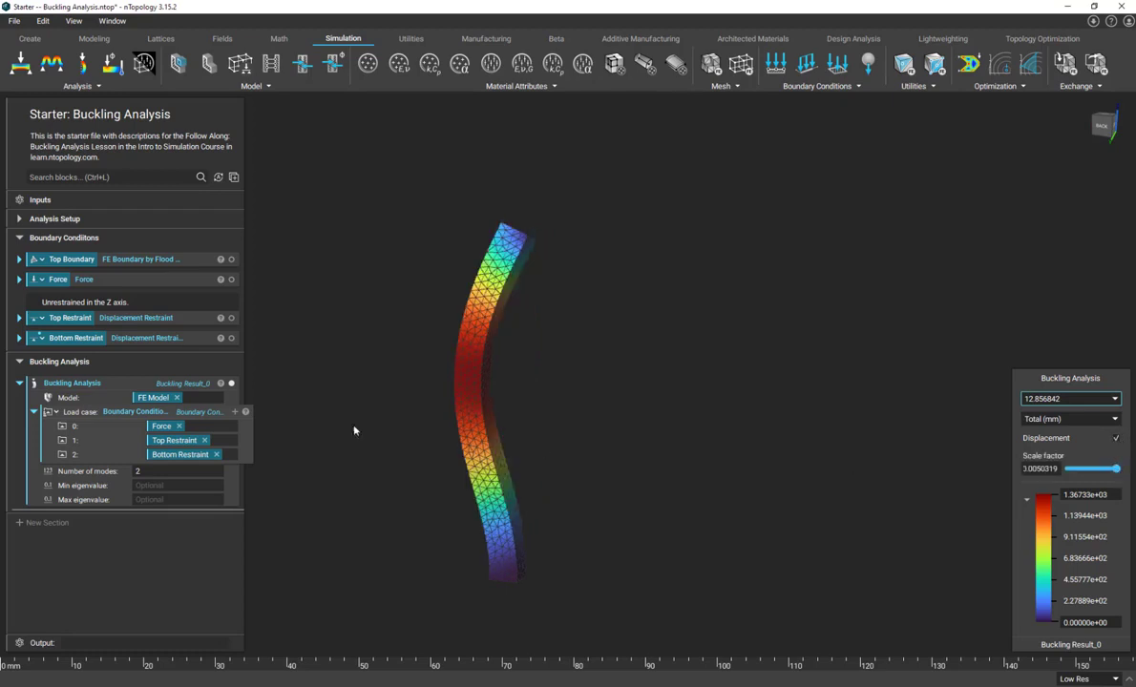
Step: Display the Force, Bottom Restraint and Top Restraint together with the deformed column
left_click(231, 279)
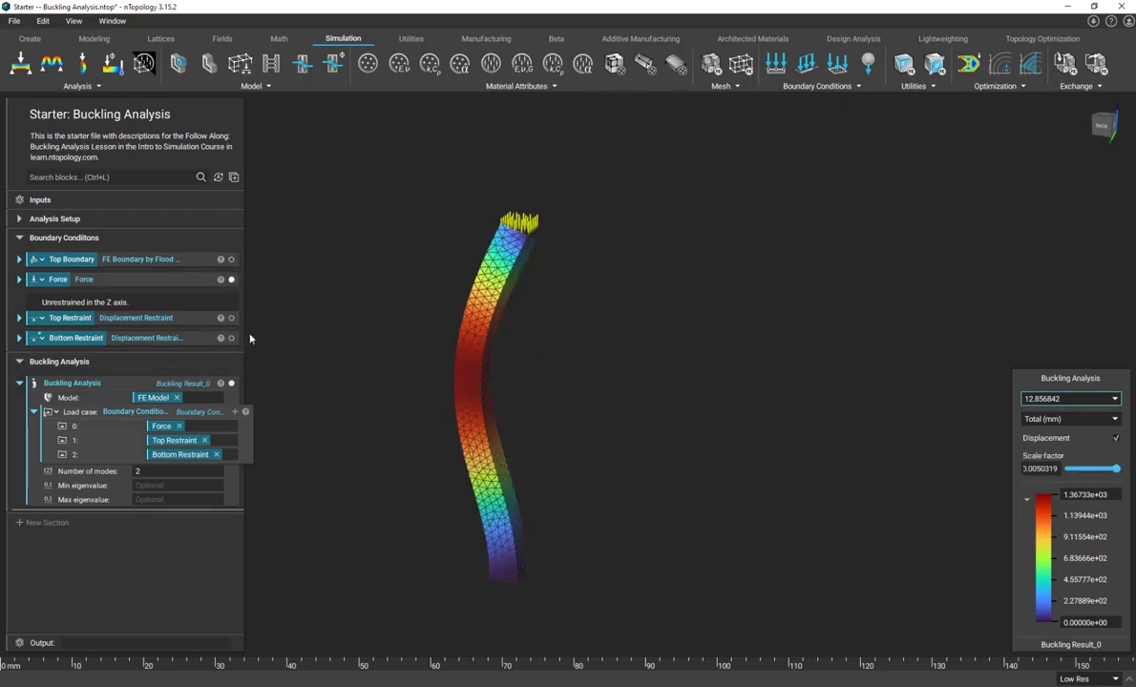
left_click(231, 338)
left_click(231, 318)
Step: Switch the result to the 12.767937 buckling mode and set the displacement scale factor to 0.0035
mouse_move(1118, 471)
left_mouse_down()
mouse_move(1067, 469)
mouse_move(1106, 469)
left_mouse_up()
left_click(1057, 404)
left_click(1043, 385)
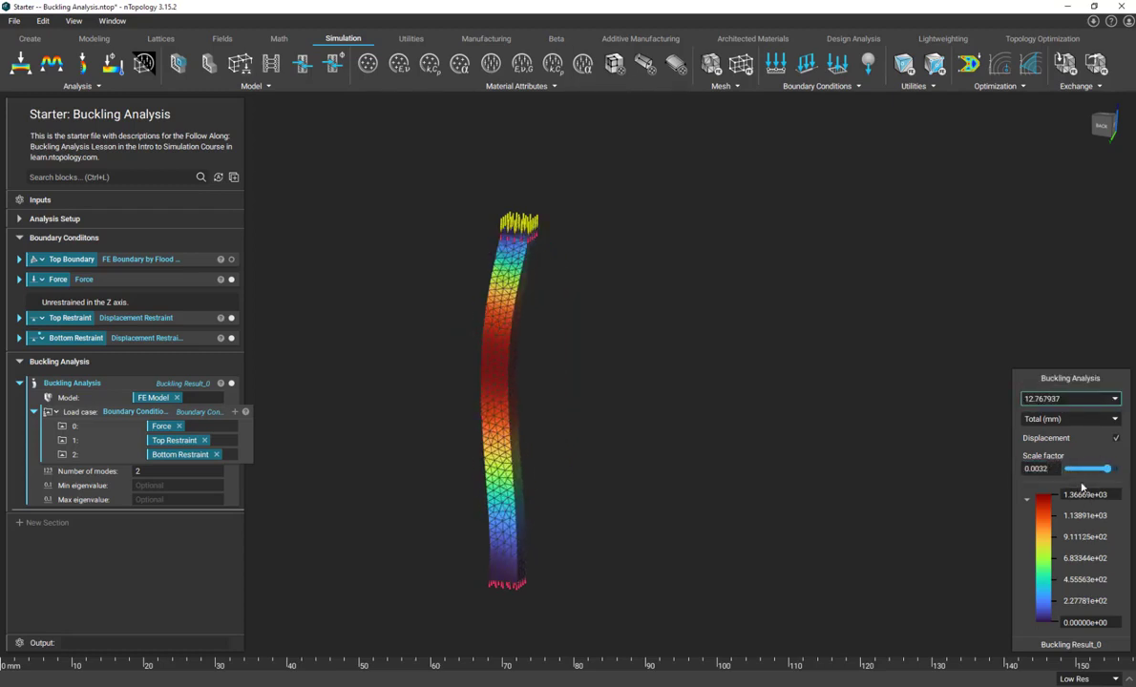
left_click(1040, 468)
left_click_drag(1045, 472, 1109, 470)
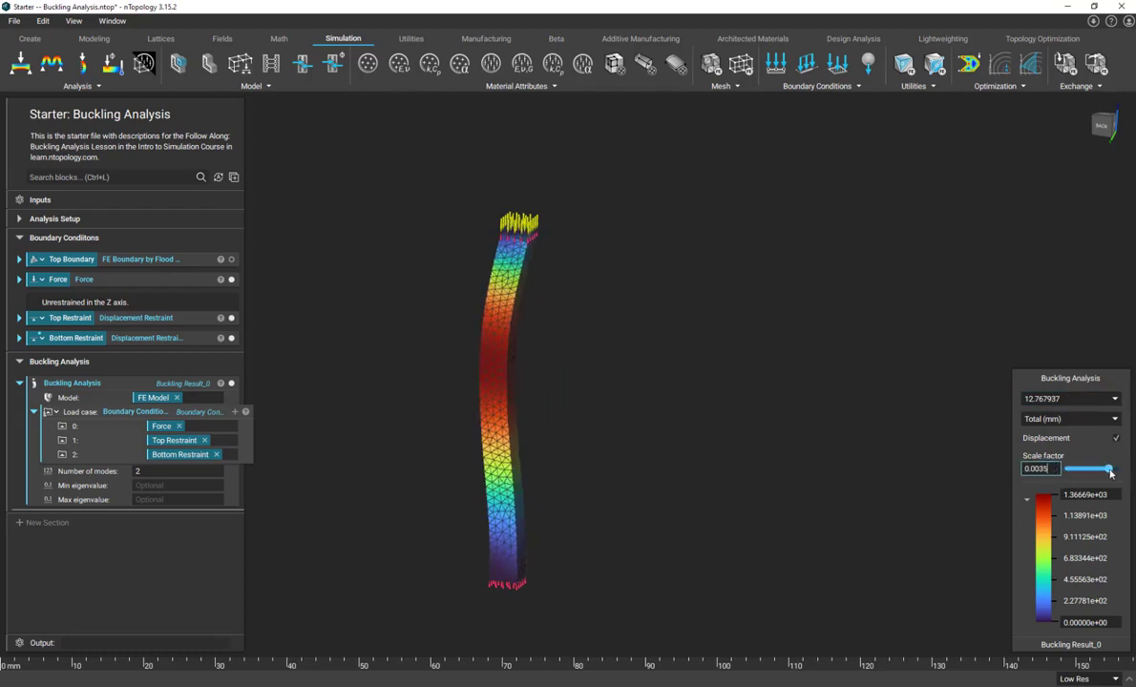
Step: Set the number of modes to 4 and show the displacement of the 35.250454 buckling mode
double_click(178, 471)
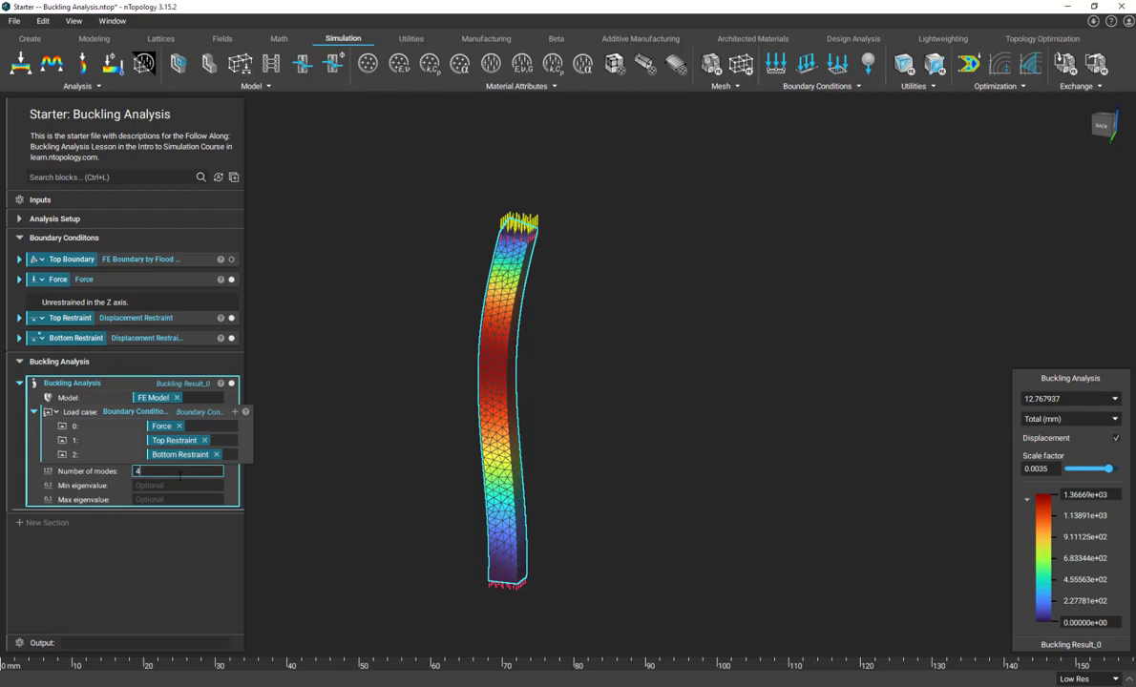
key("Return")
double_click(143, 472)
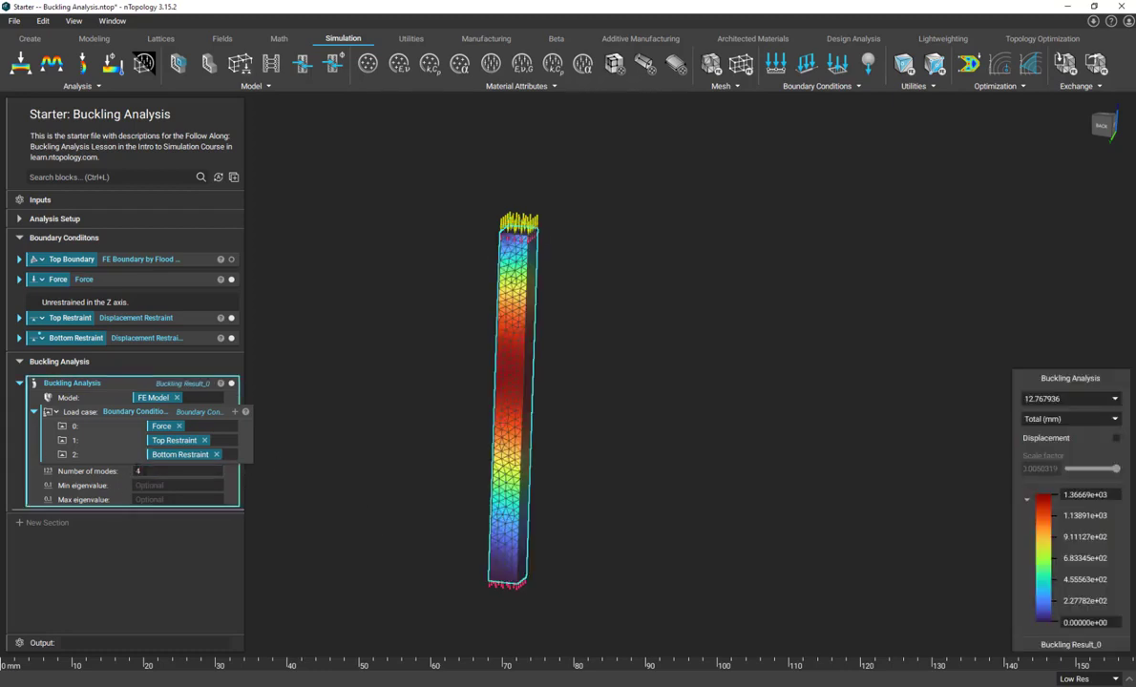
left_click(1036, 400)
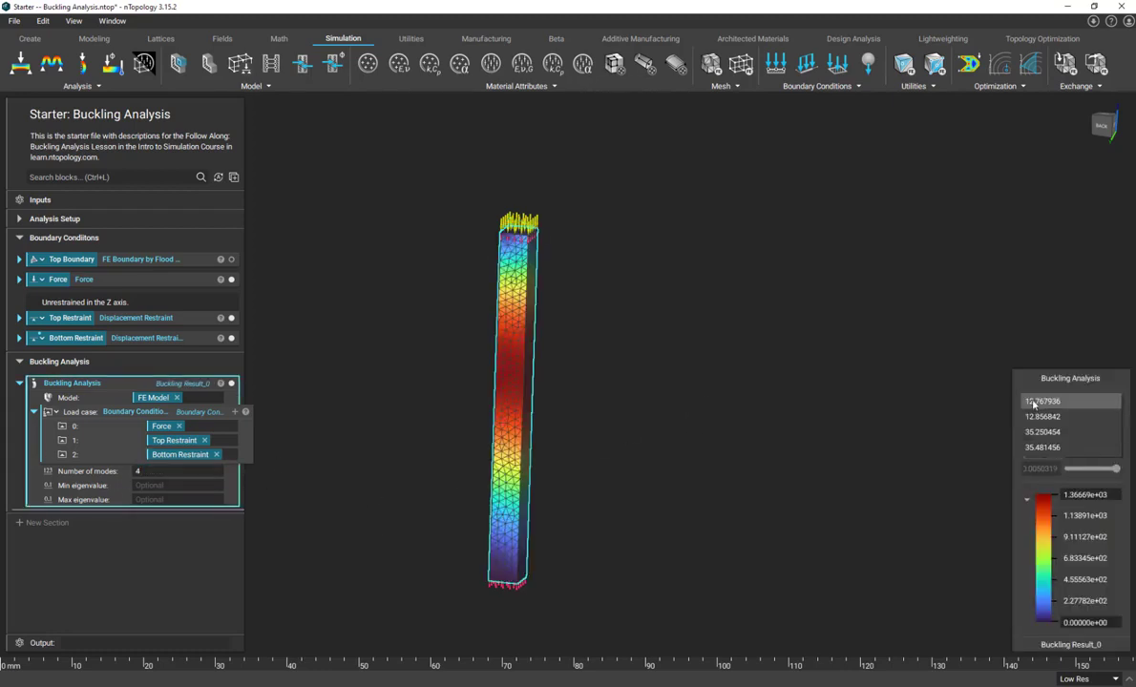
left_click(1036, 432)
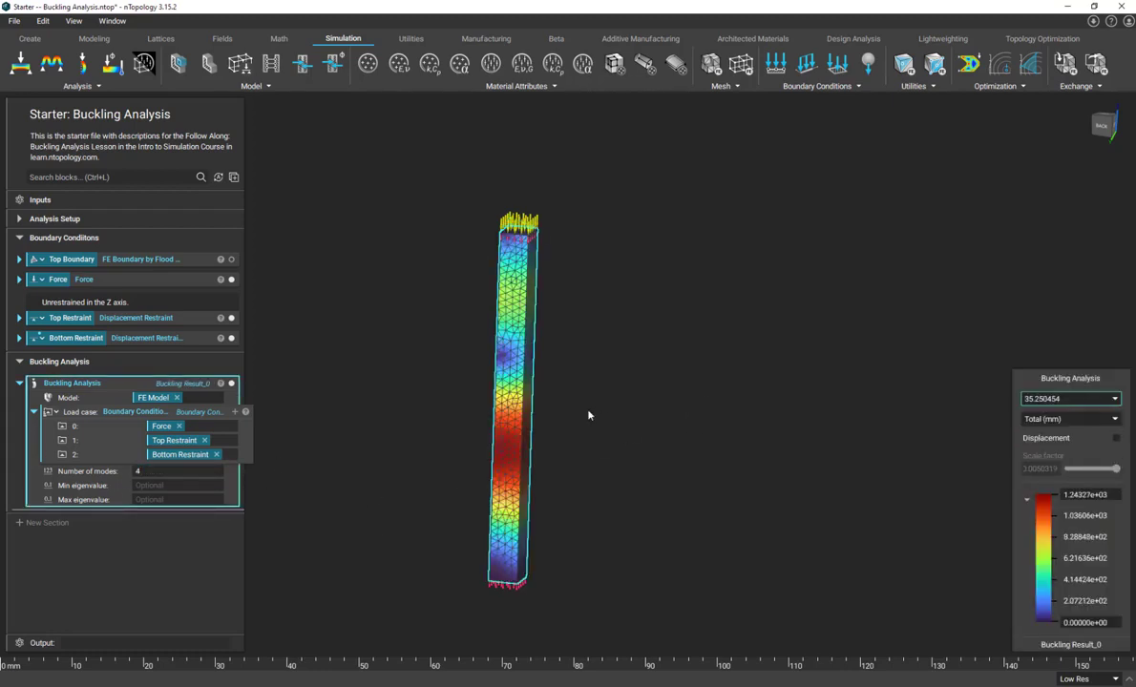
left_click(1116, 438)
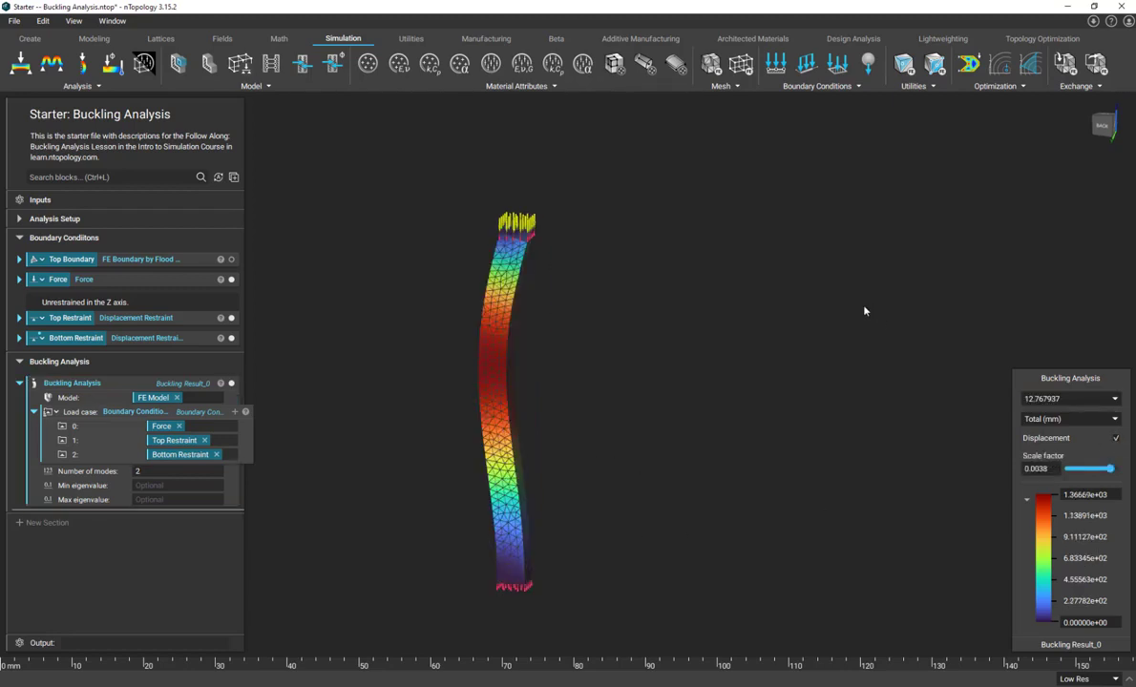
right_click_drag(544, 297, 479, 289)
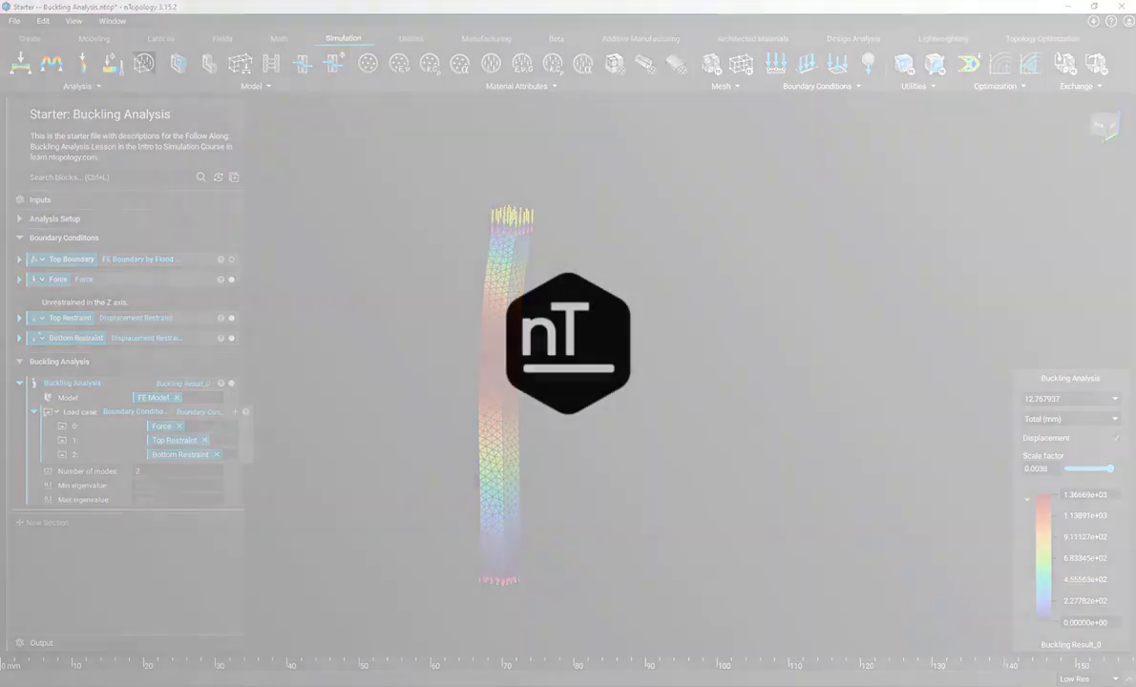